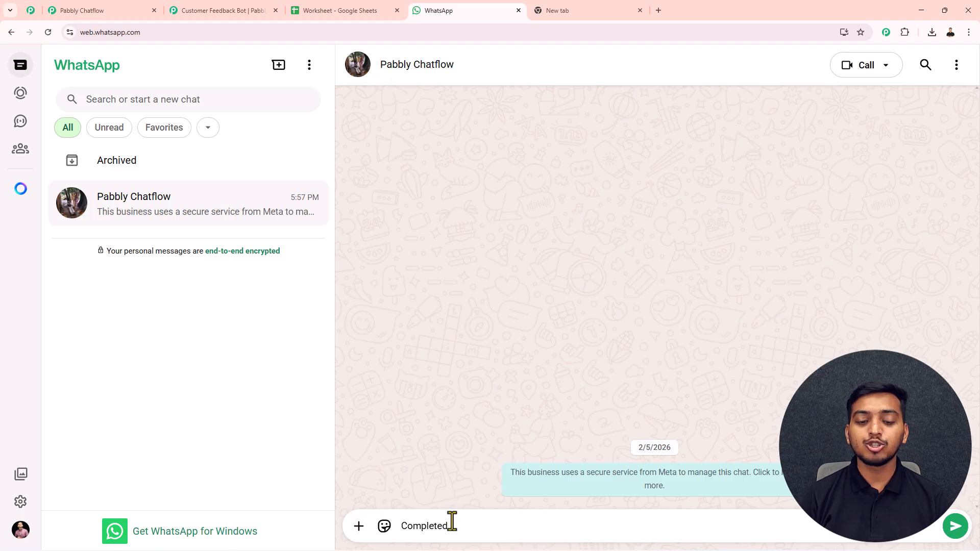
# Send "Completed" to the Pabbly Chatflow chat and rate the service "3 – Excellent"
pyautogui.press('Return')
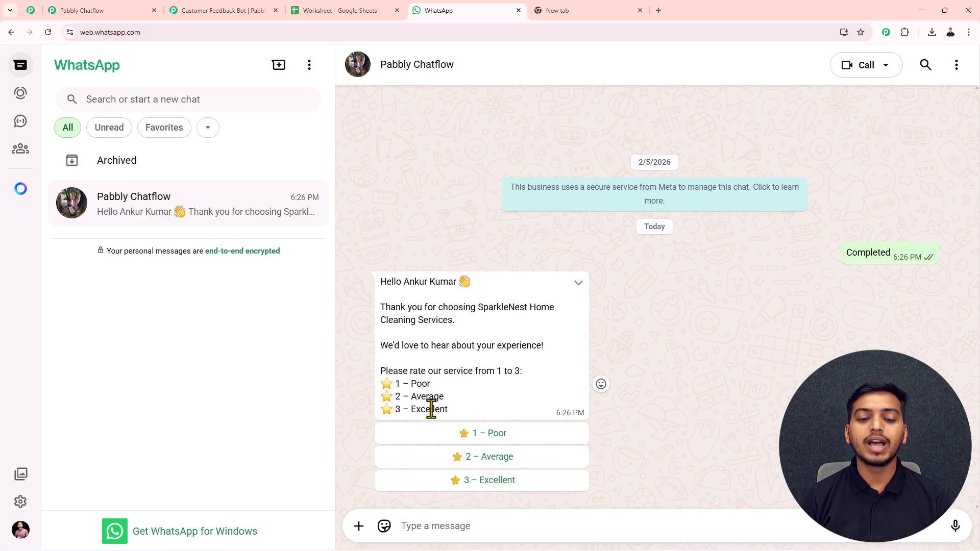
pyautogui.click(467, 480)
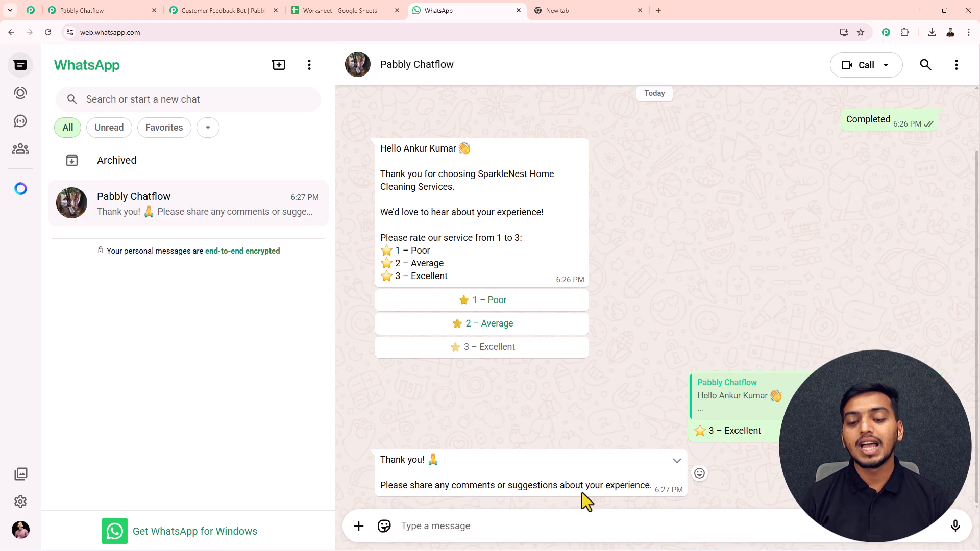
# Answer the bot's request for comments with "Team did excellent work! Thank you."
pyautogui.click(492, 533)
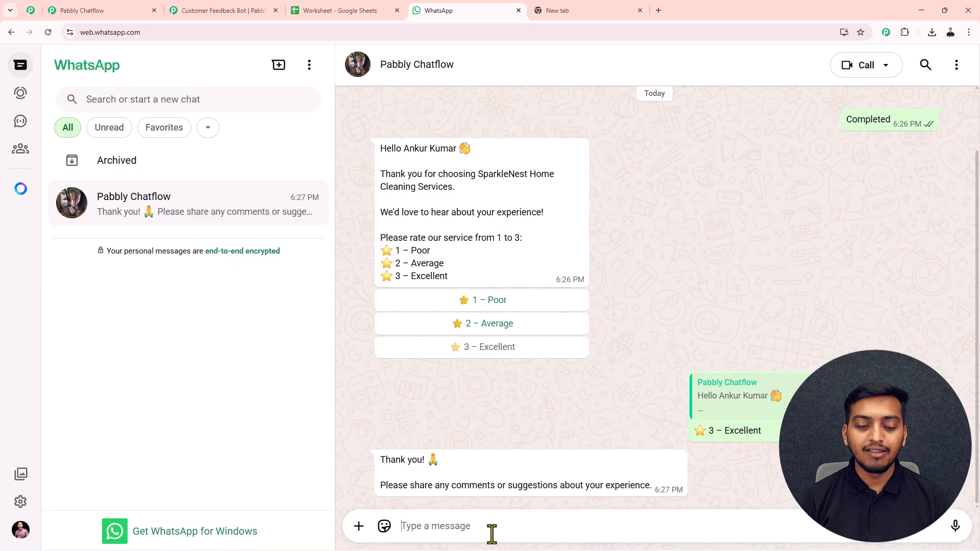
pyautogui.write('Team did excellent work! Thank you.')
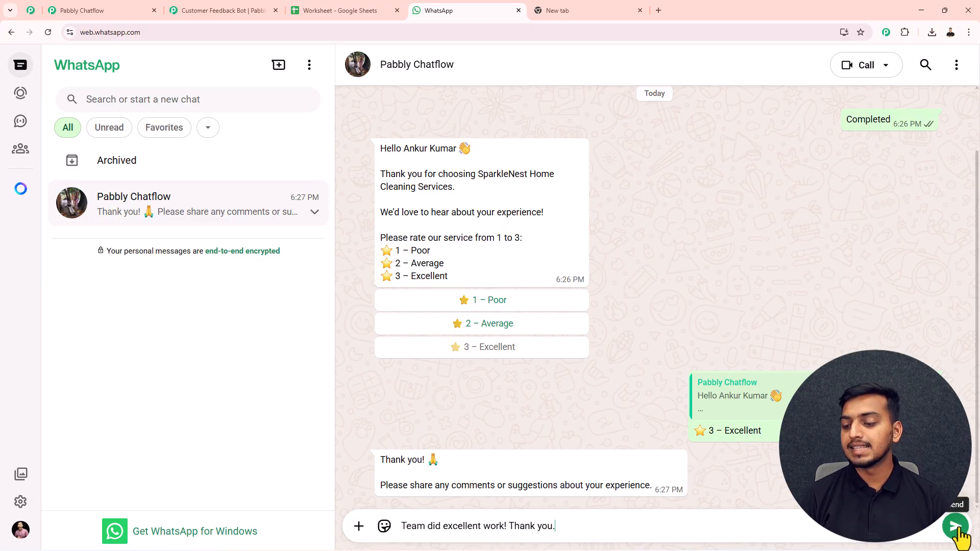
pyautogui.press('Return')
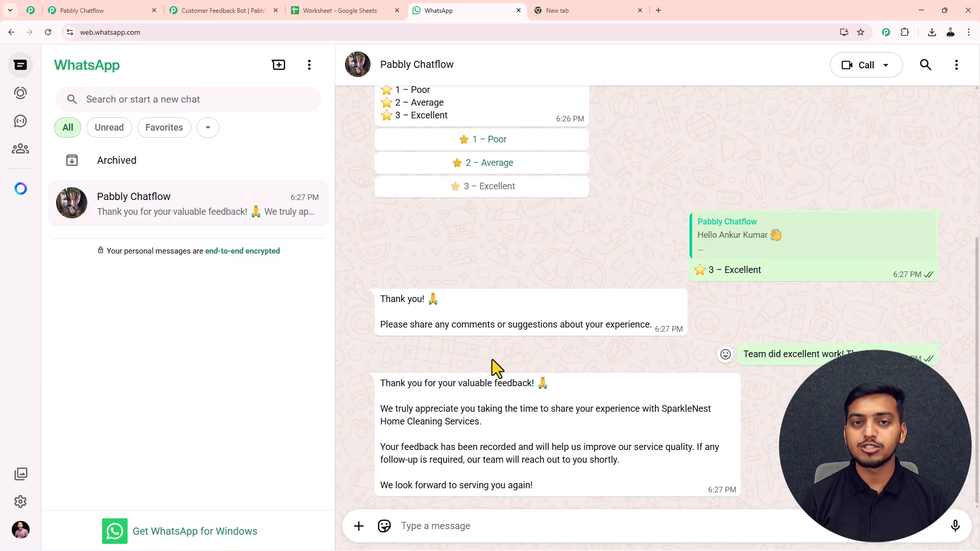
# Switch to Pabbly Chatflow and examine the existing feedback flow from its trigger through the Question and API Request blocks
pyautogui.click(97, 10)
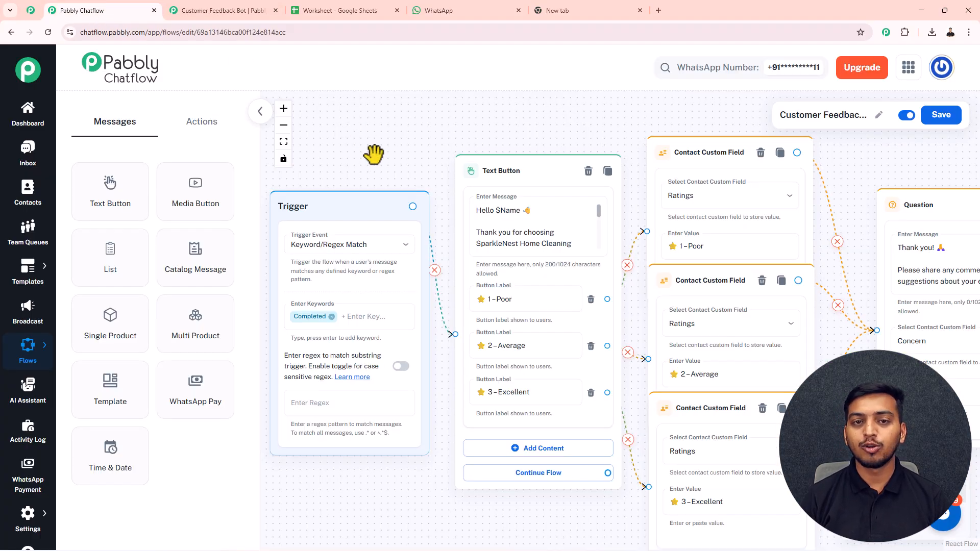
pyautogui.scroll(-2, 374, 154)
pyautogui.moveTo(392, 149); pyautogui.dragTo(340, 175)
pyautogui.moveTo(715, 133); pyautogui.dragTo(569, 127)
pyautogui.scroll(3, 650, 158)
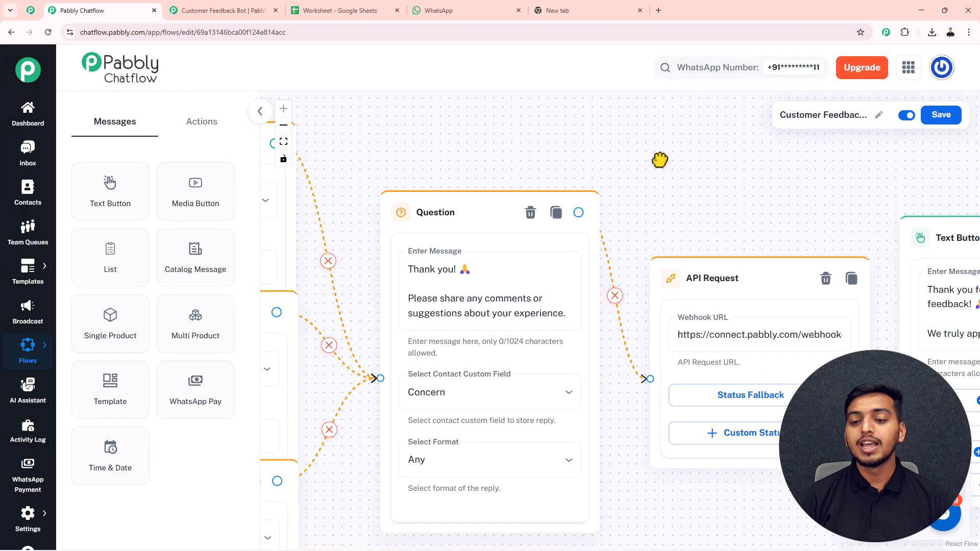
pyautogui.moveTo(659, 160); pyautogui.dragTo(602, 99)
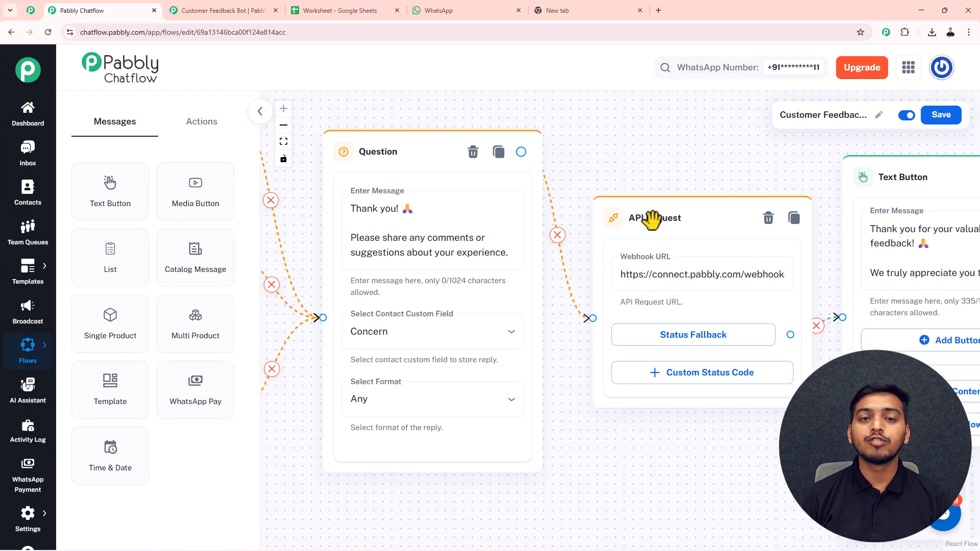
pyautogui.moveTo(670, 263)
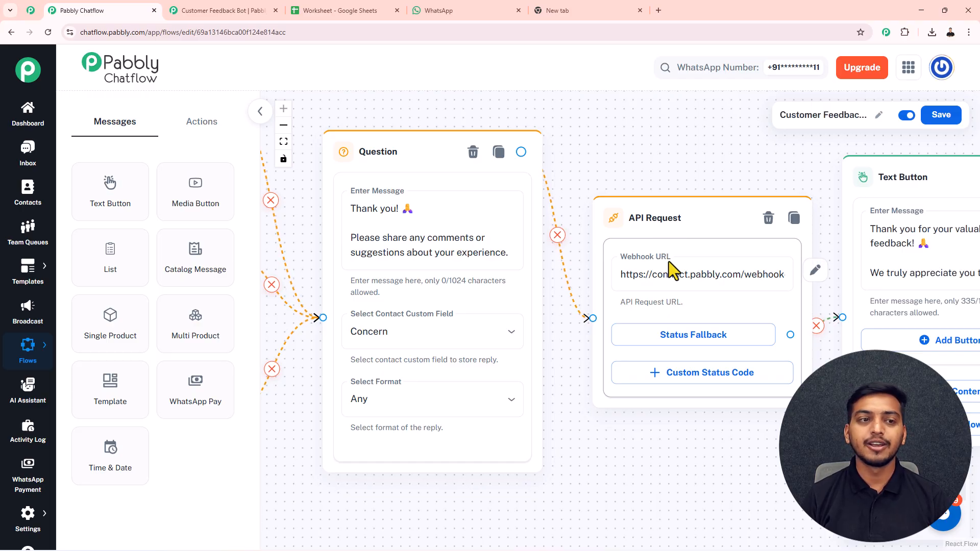
# Review the Customer Feedback Bot workflow in Pabbly Connect and the connected Google Sheets worksheet
pyautogui.click(219, 11)
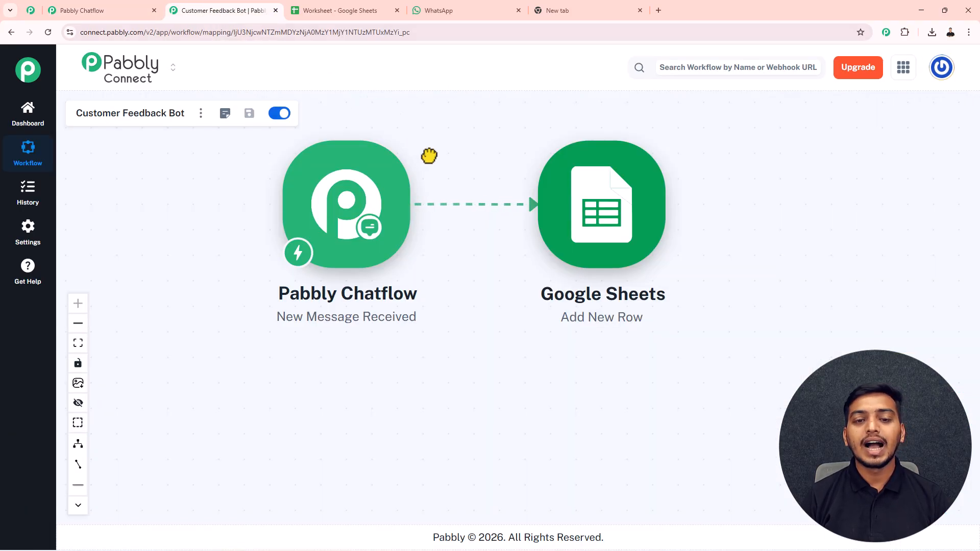
pyautogui.moveTo(429, 156); pyautogui.dragTo(465, 161)
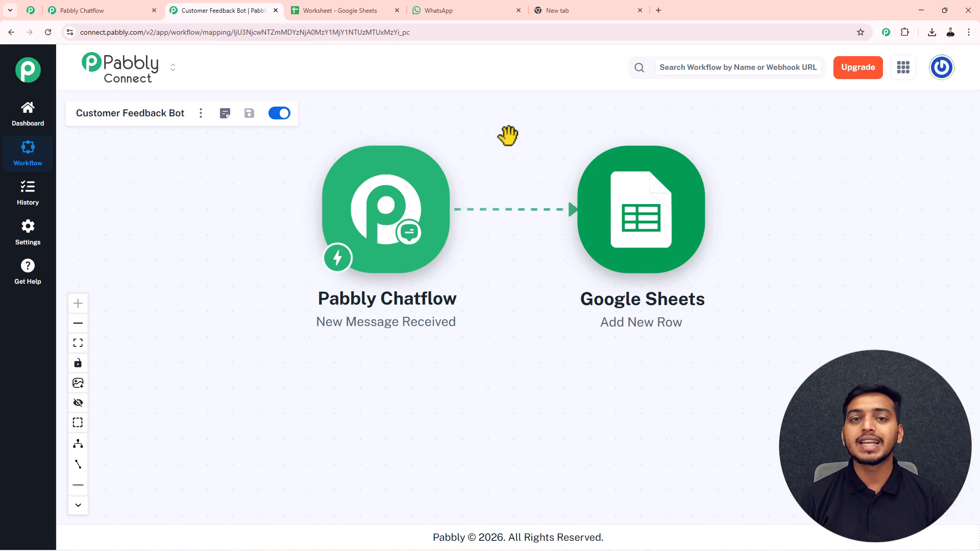
pyautogui.click(351, 12)
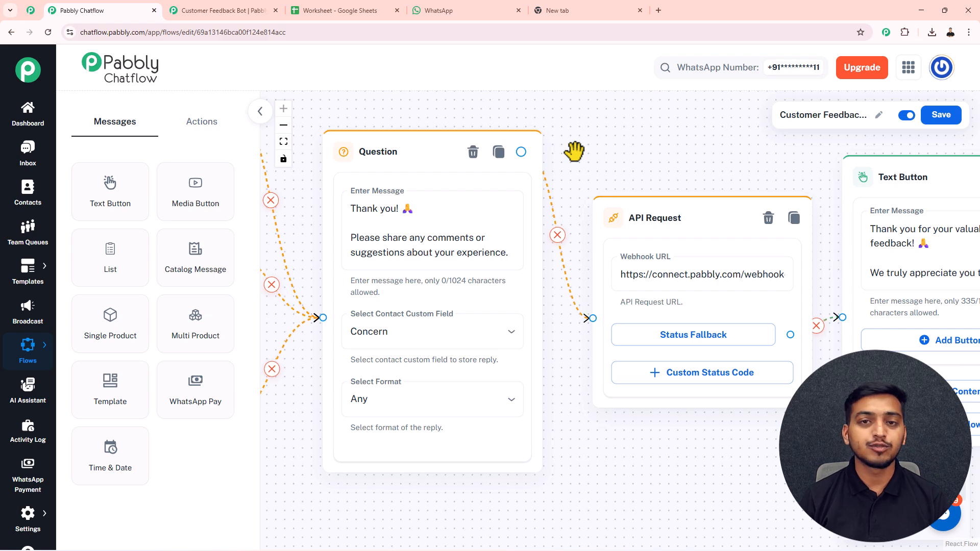
# Load pabbly.com/chatflow in the empty browser tab and dismiss the limited-time offer
pyautogui.click(580, 7)
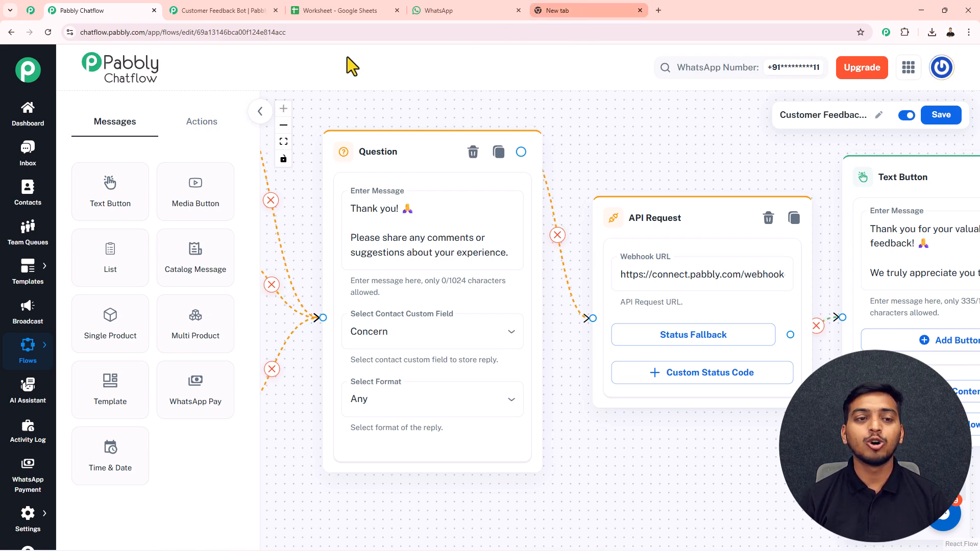
pyautogui.moveTo(147, 34); pyautogui.dragTo(80, 38)
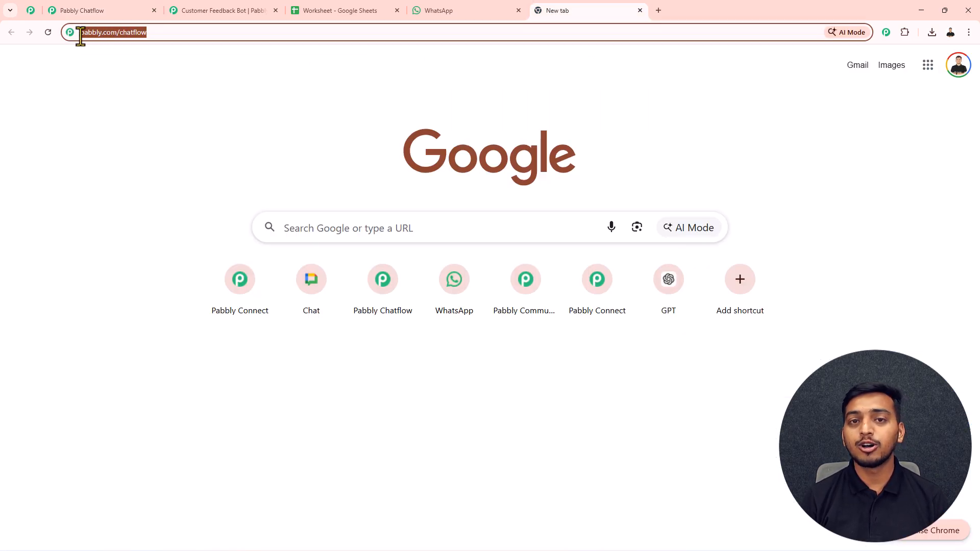
pyautogui.press('Return')
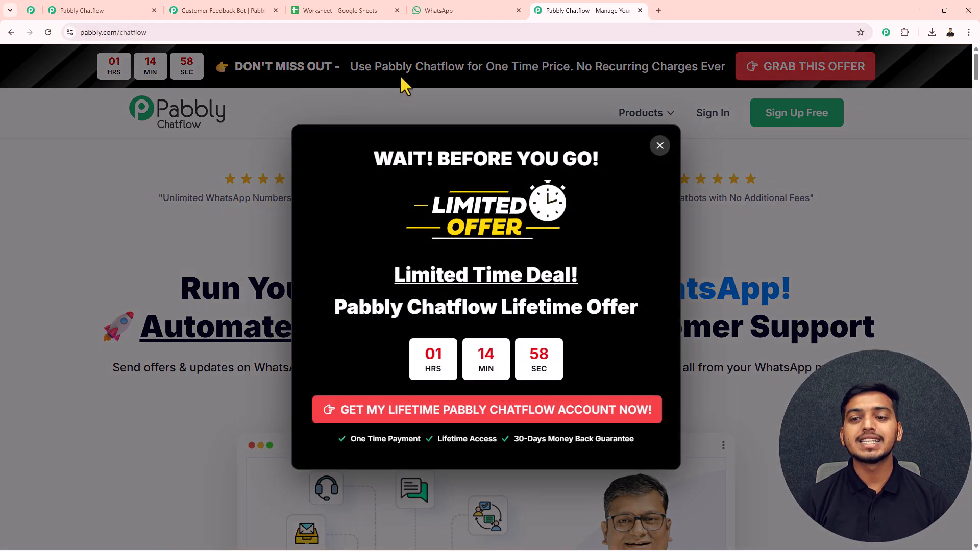
pyautogui.click(660, 146)
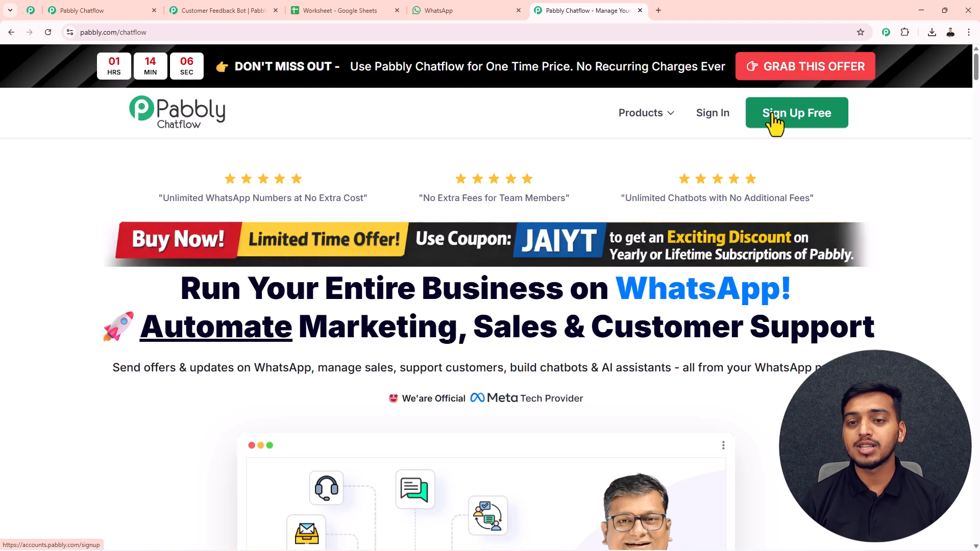
# Sign in to Pabbly and access the Pabbly Chatflow application
pyautogui.click(708, 122)
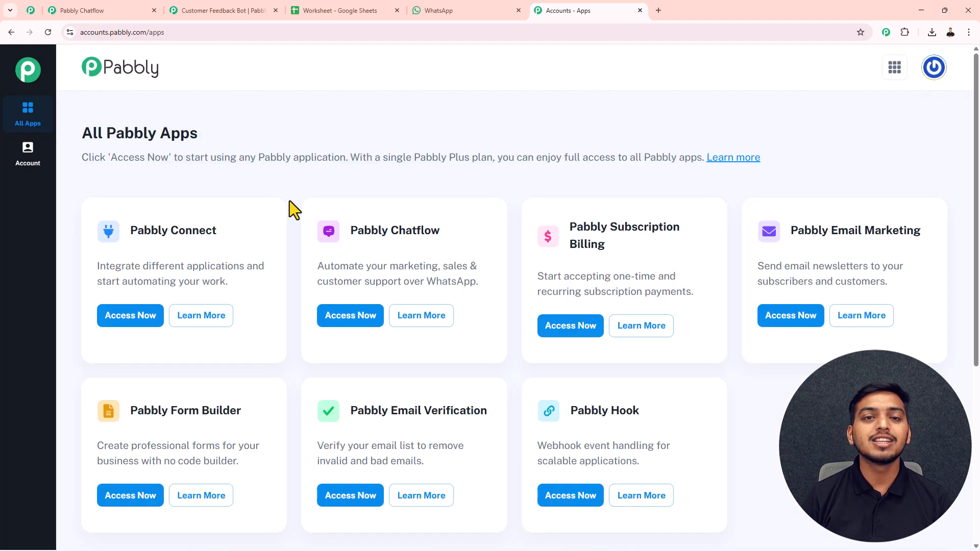
pyautogui.scroll(-1, 430, 176)
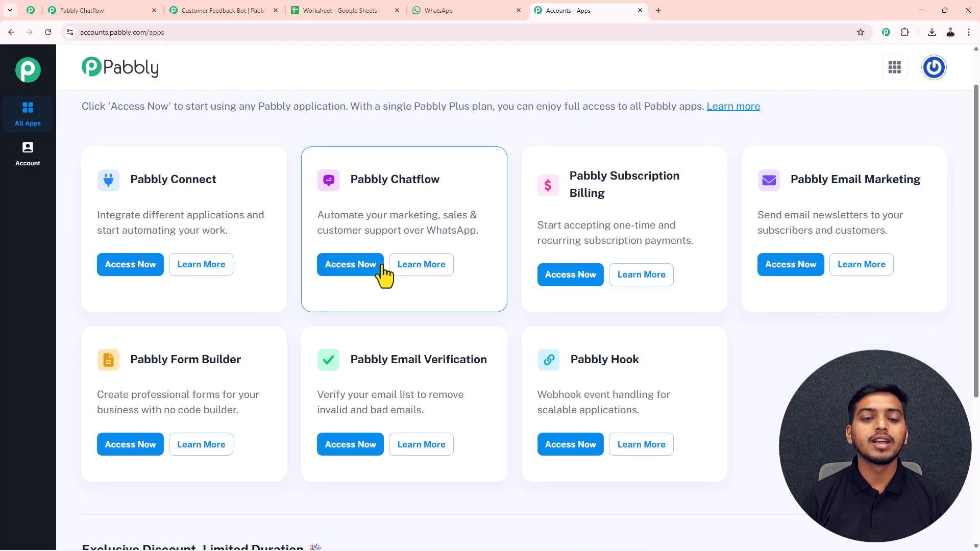
pyautogui.click(331, 271)
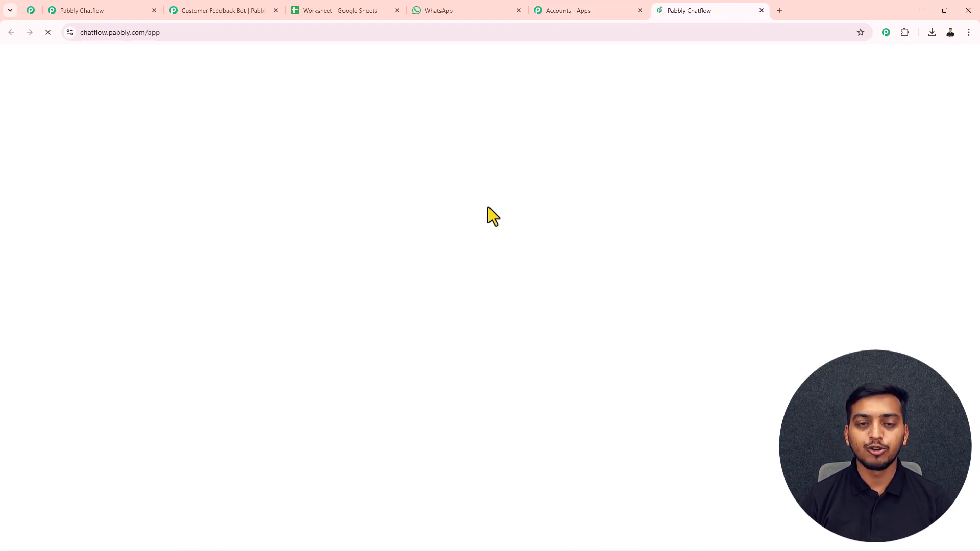
# Look over the Chatflow dashboard and the available ways to add a WhatsApp number
pyautogui.scroll(-3, 488, 207)
pyautogui.scroll(3, 487, 207)
pyautogui.click(851, 148)
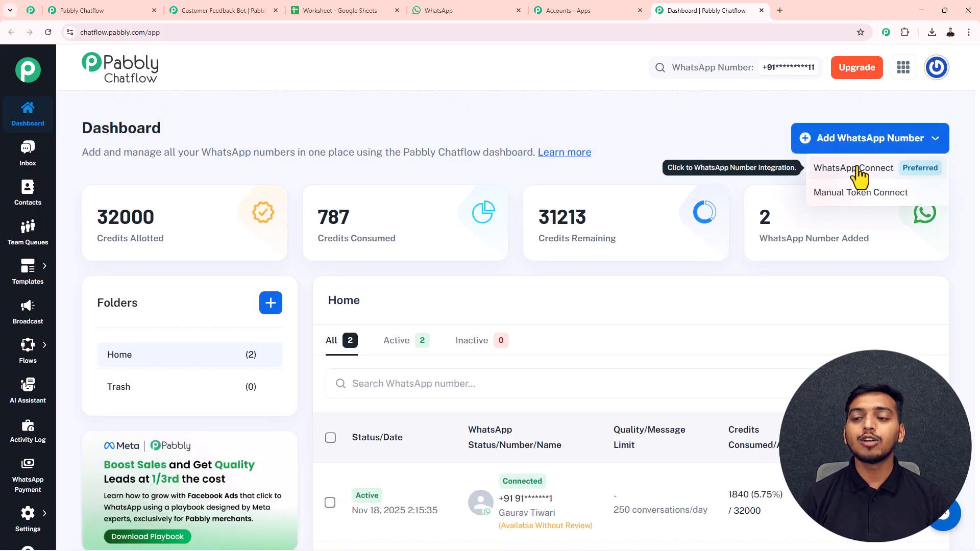
pyautogui.click(627, 115)
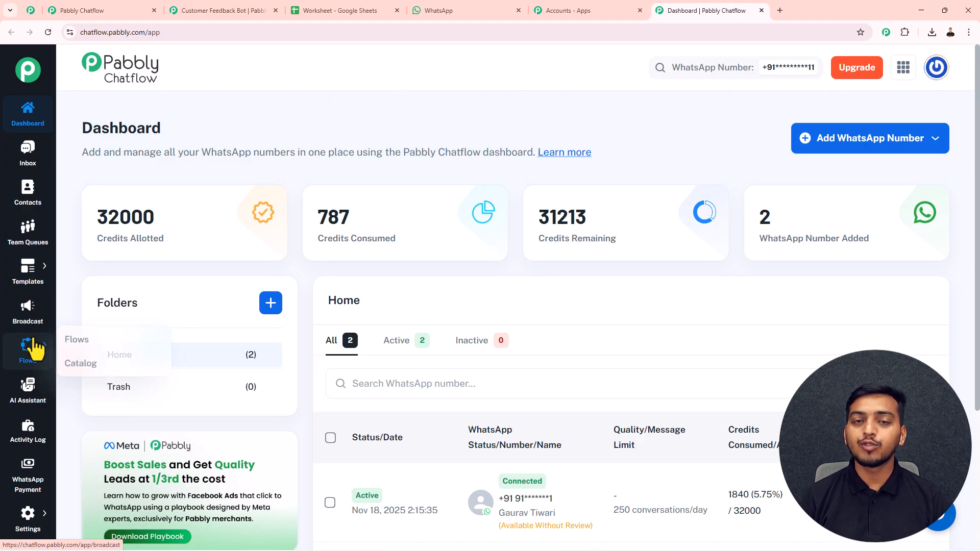
# Go to the Flow Builder and filter the flow list to active flows only
pyautogui.moveTo(458, 246)
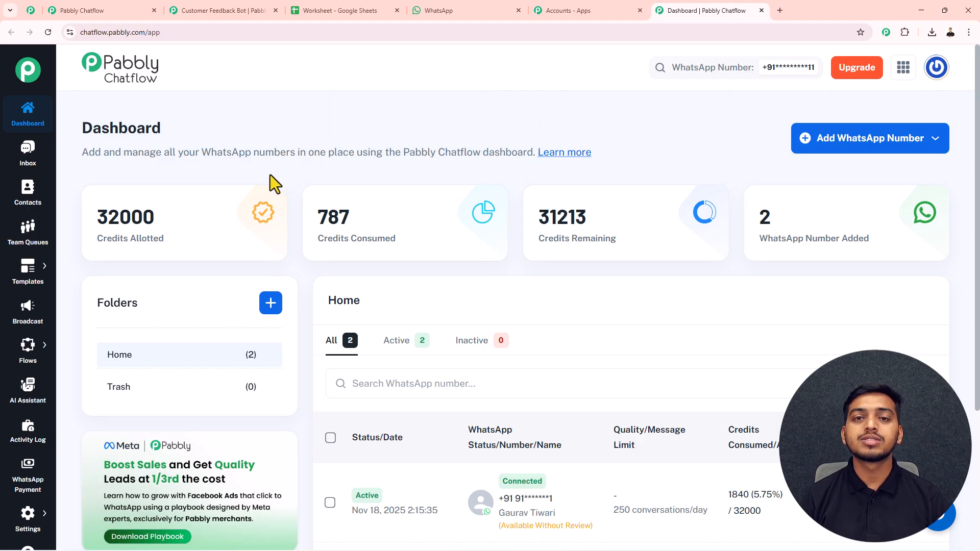
pyautogui.moveTo(24, 353)
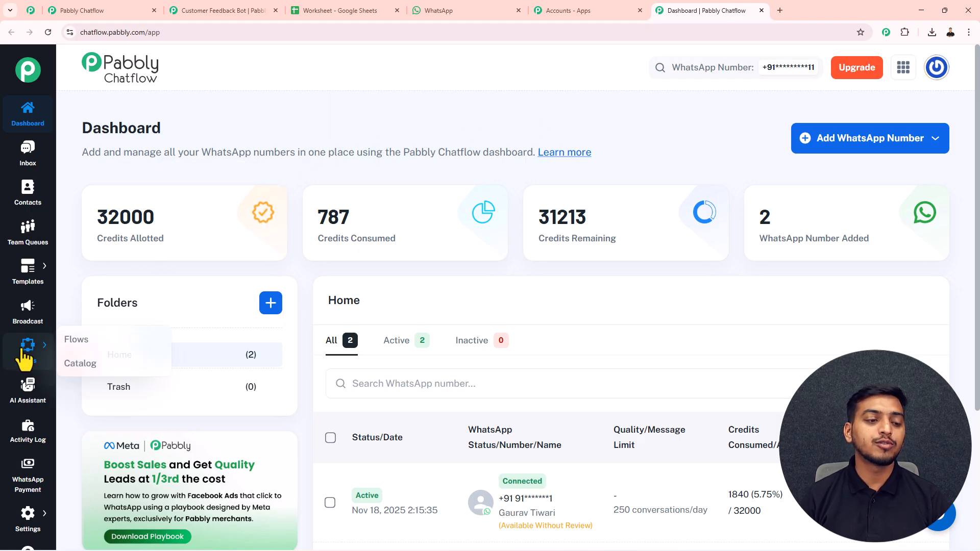
pyautogui.click(75, 340)
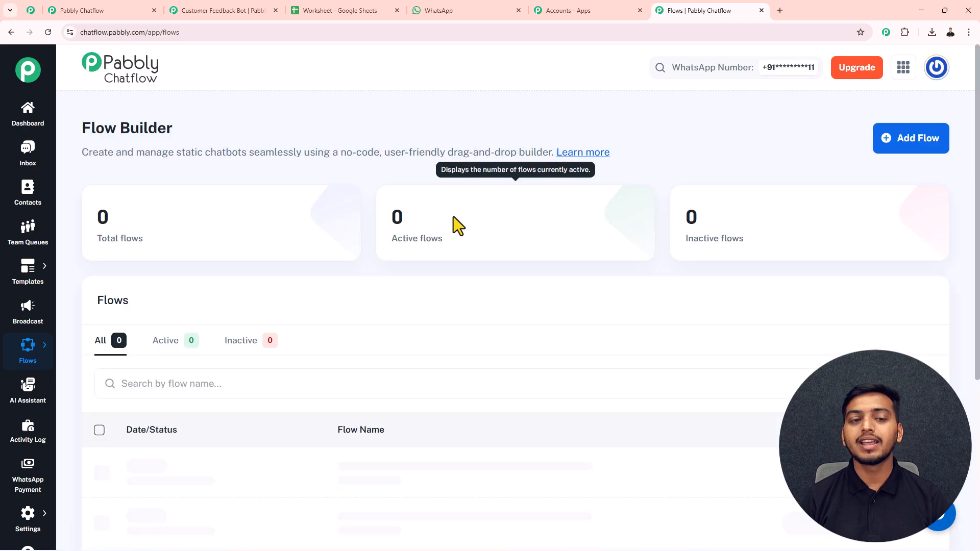
pyautogui.scroll(-2, 316, 285)
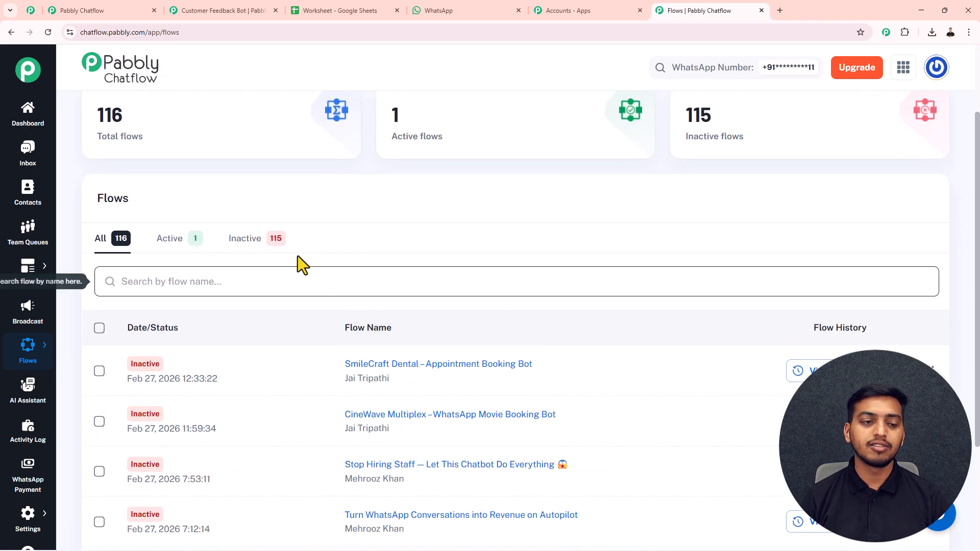
pyautogui.click(160, 244)
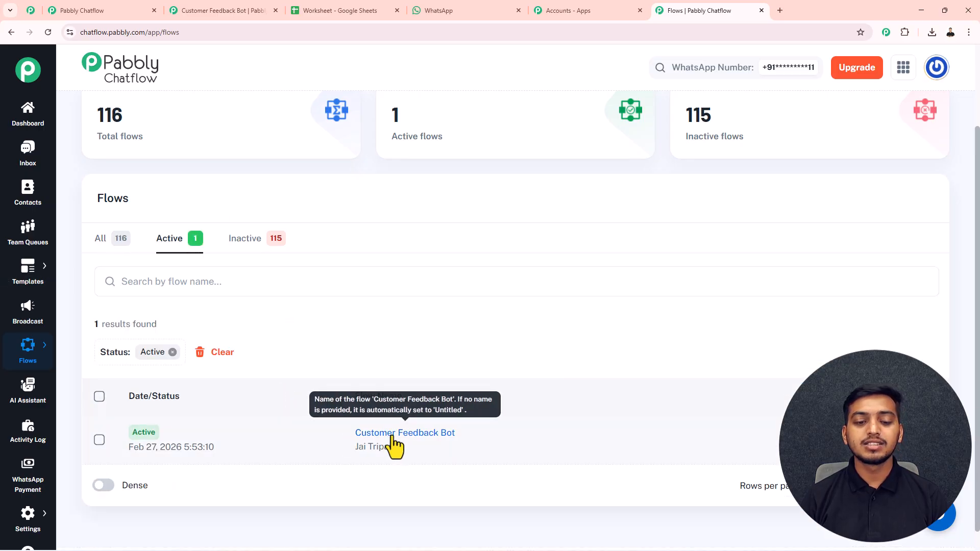
# Copy the name of the Customer Feedback Bot flow and set that flow to inactive
pyautogui.moveTo(450, 437); pyautogui.dragTo(359, 435)
pyautogui.hotkey('ctrl', 'c')
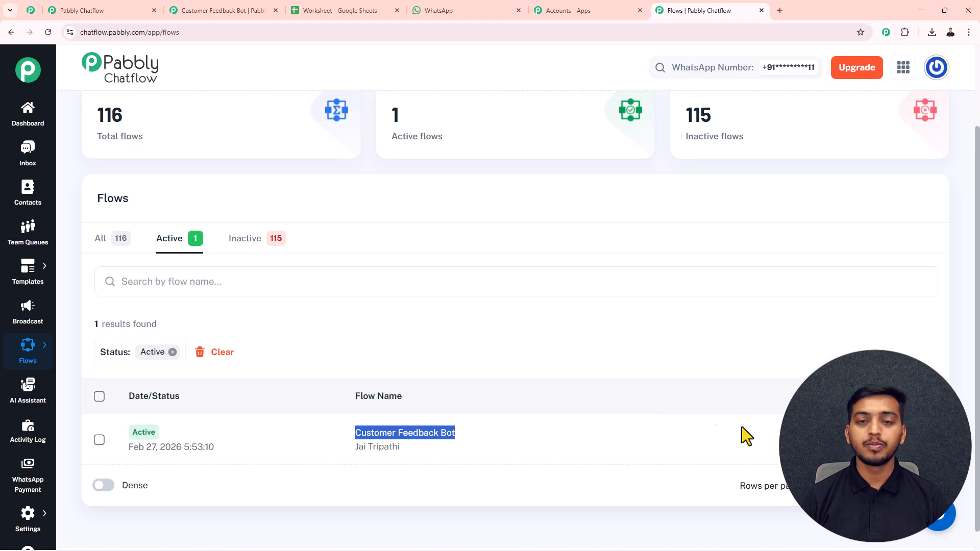
pyautogui.click(783, 438)
pyautogui.click(590, 335)
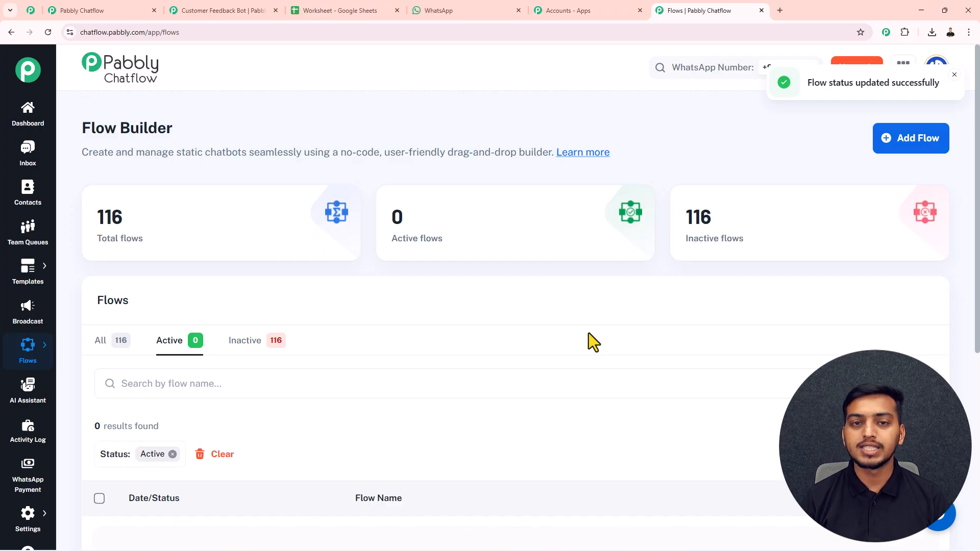
# Add a new flow and bring its whole Trigger block into a workable position on the canvas
pyautogui.click(914, 145)
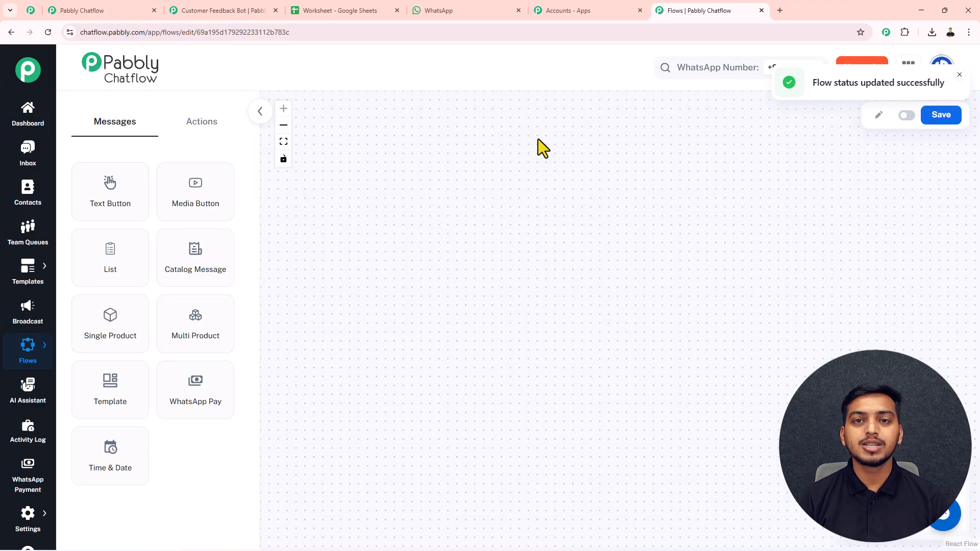
pyautogui.moveTo(565, 168); pyautogui.dragTo(398, 173)
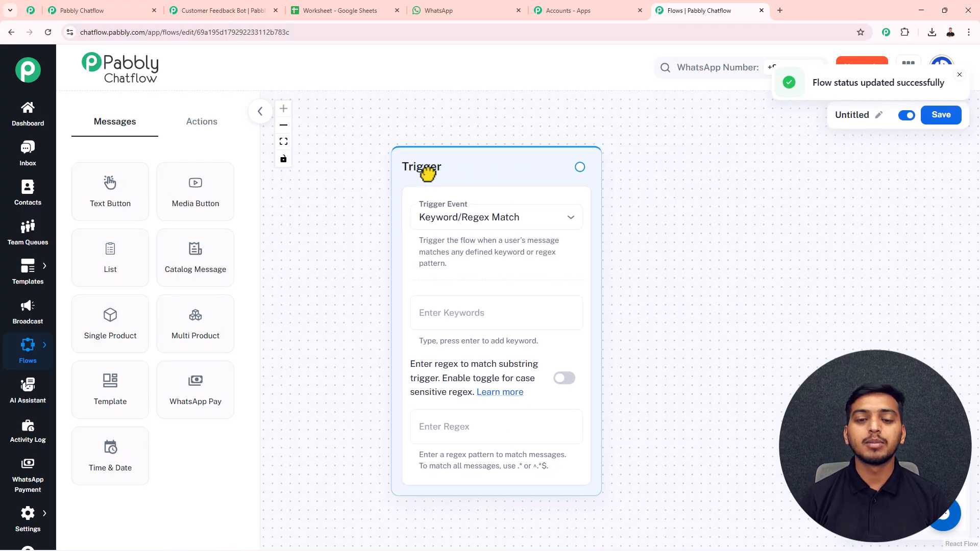
pyautogui.scroll(-2, 428, 169)
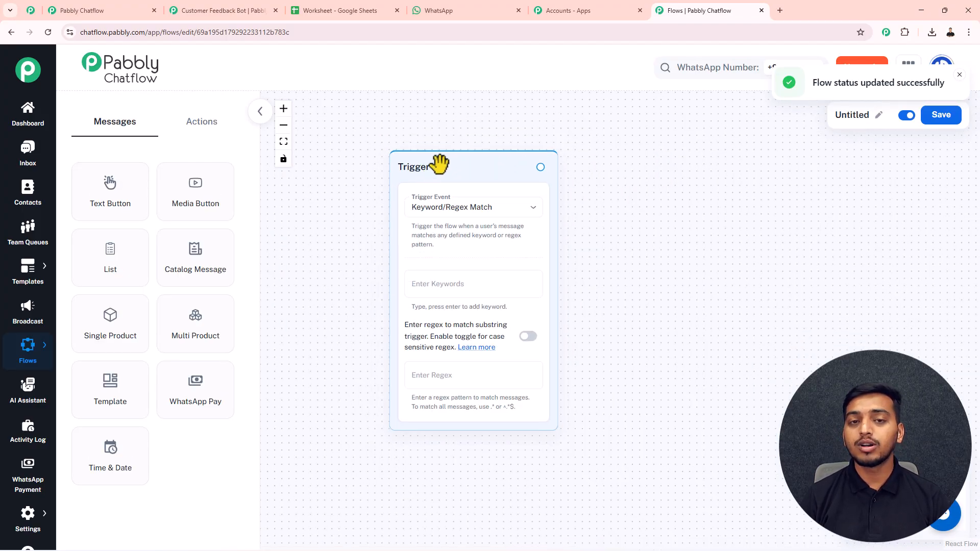
# Rename the new flow "Customer Feedback Bot" using the copied name
pyautogui.click(880, 117)
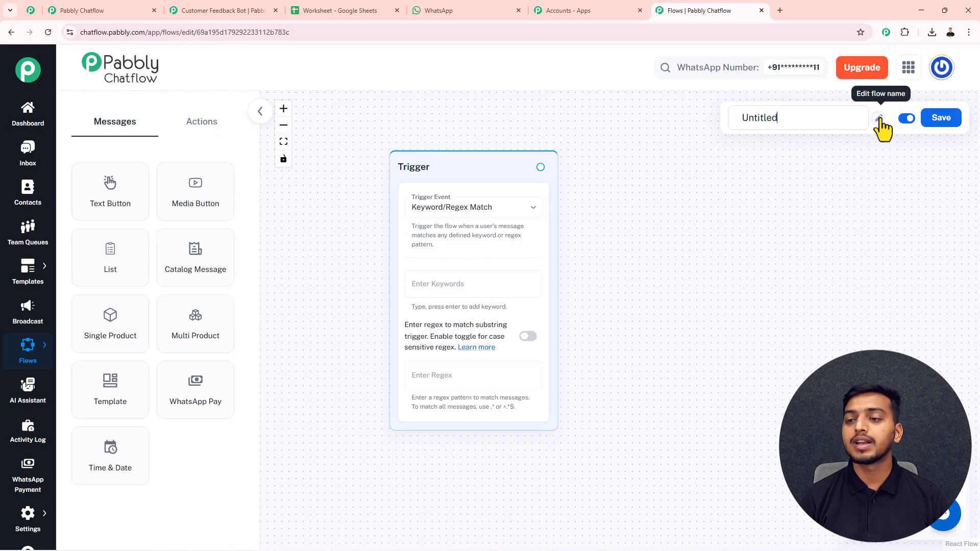
pyautogui.moveTo(794, 117); pyautogui.dragTo(720, 118)
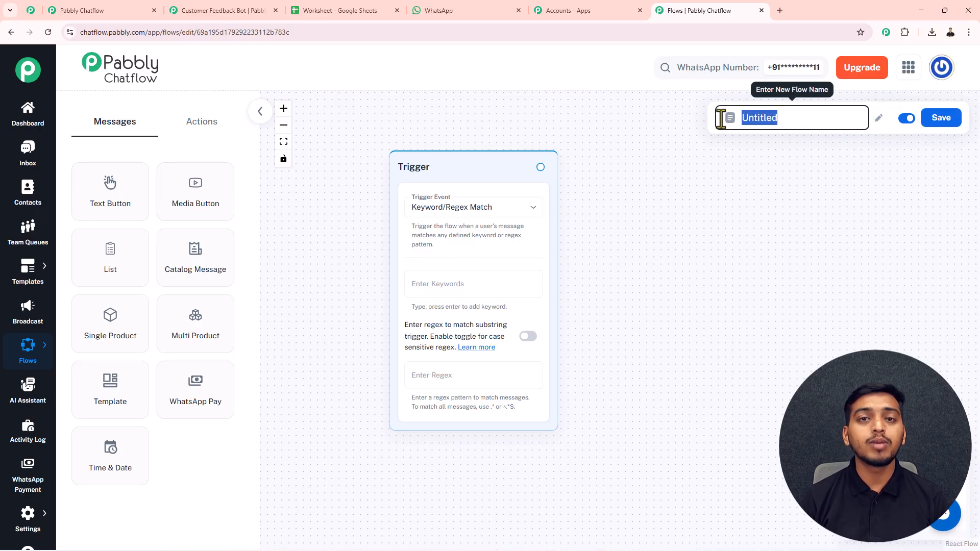
pyautogui.hotkey('ctrl', 'v')
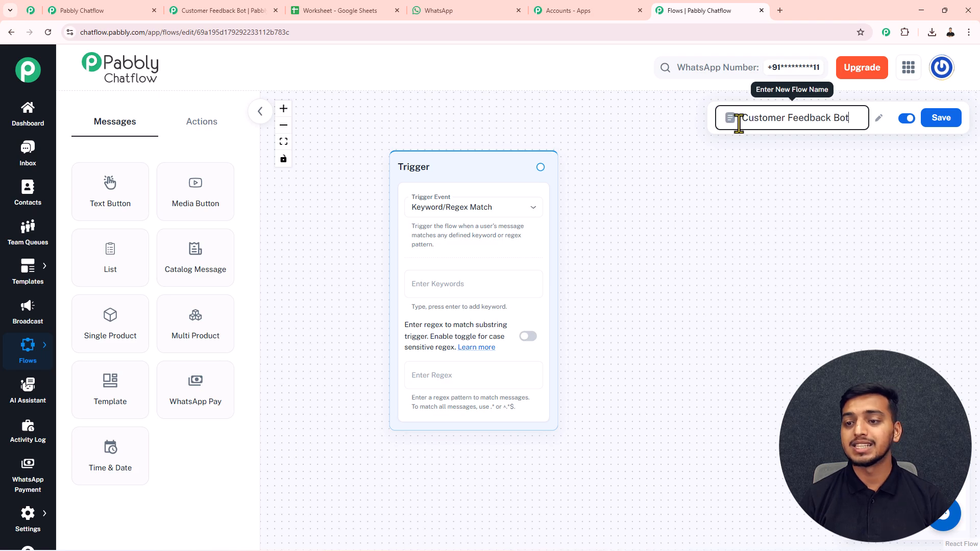
pyautogui.click(776, 144)
pyautogui.scroll(2, 490, 168)
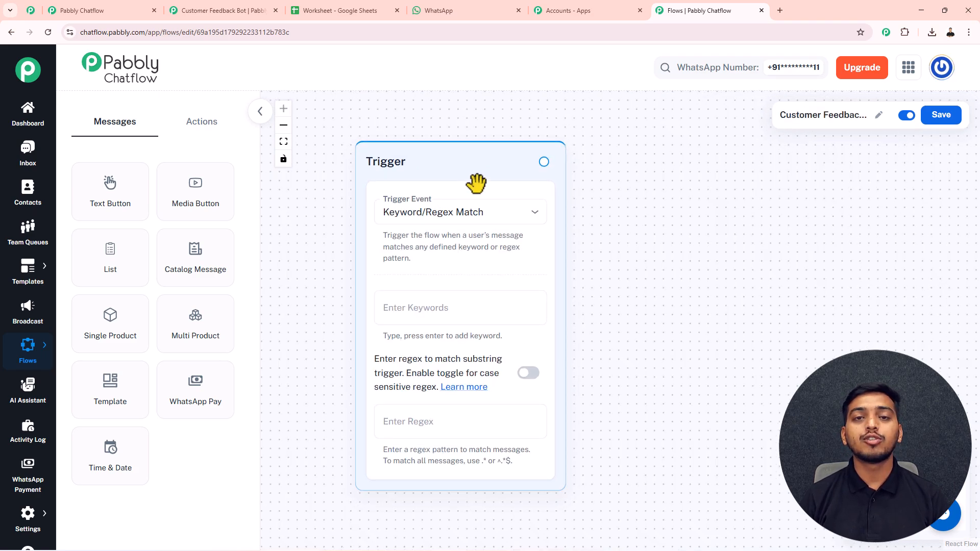
# Set the Trigger event to Keyword/Regex Match and add "Completed" as its keyword
pyautogui.click(429, 217)
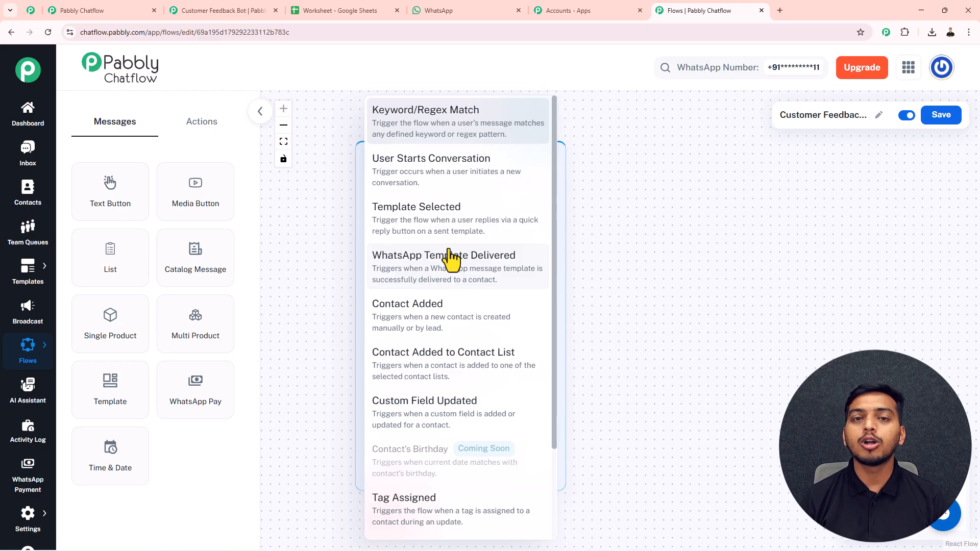
pyautogui.click(445, 123)
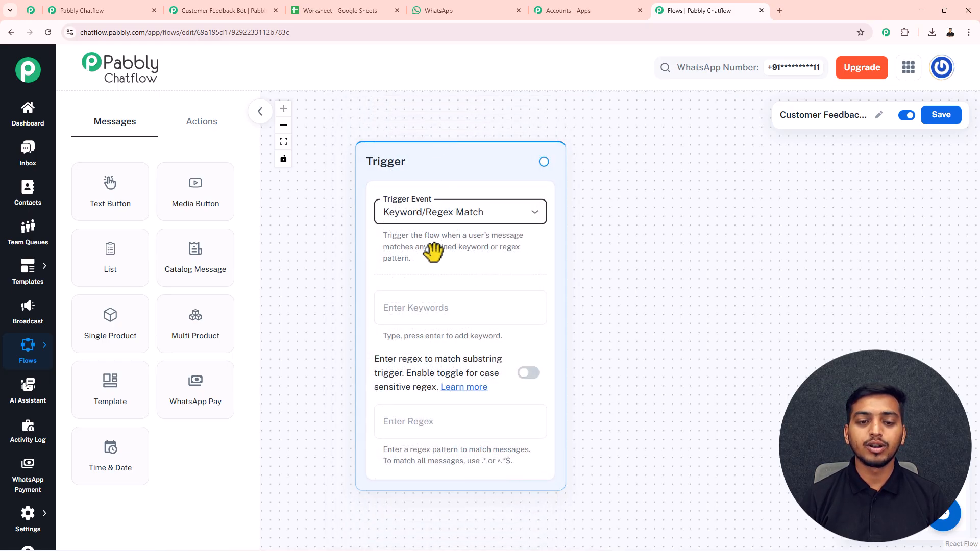
pyautogui.click(417, 312)
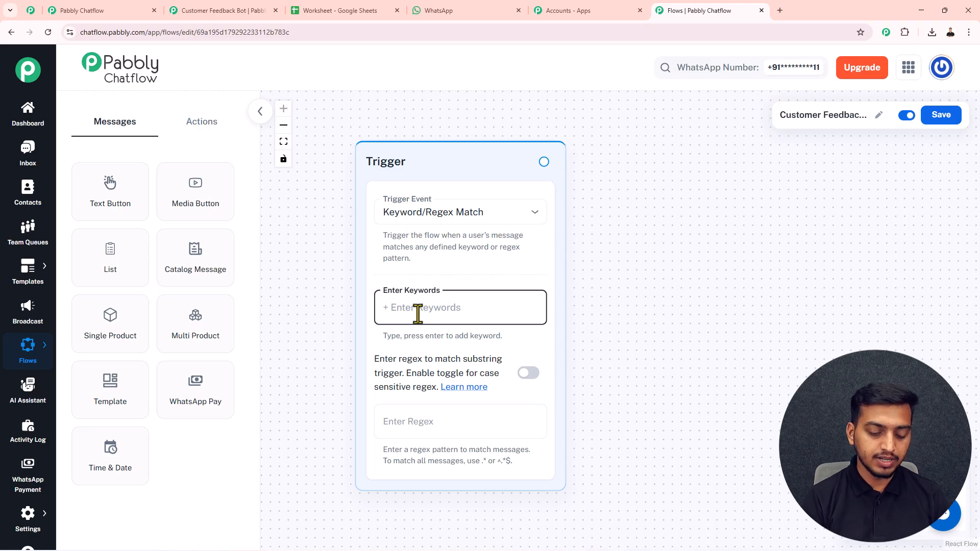
pyautogui.write('C')
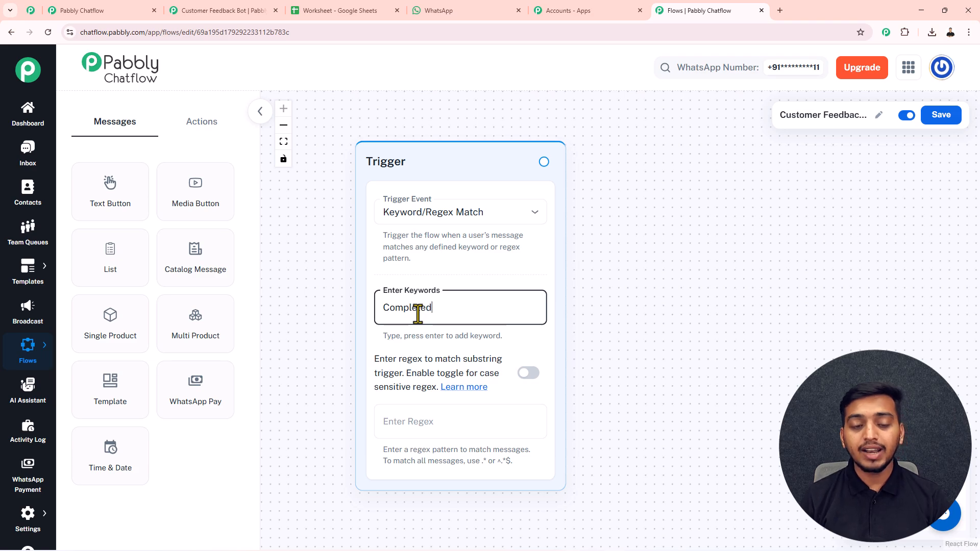
pyautogui.write('ompleted')
pyautogui.press('Return')
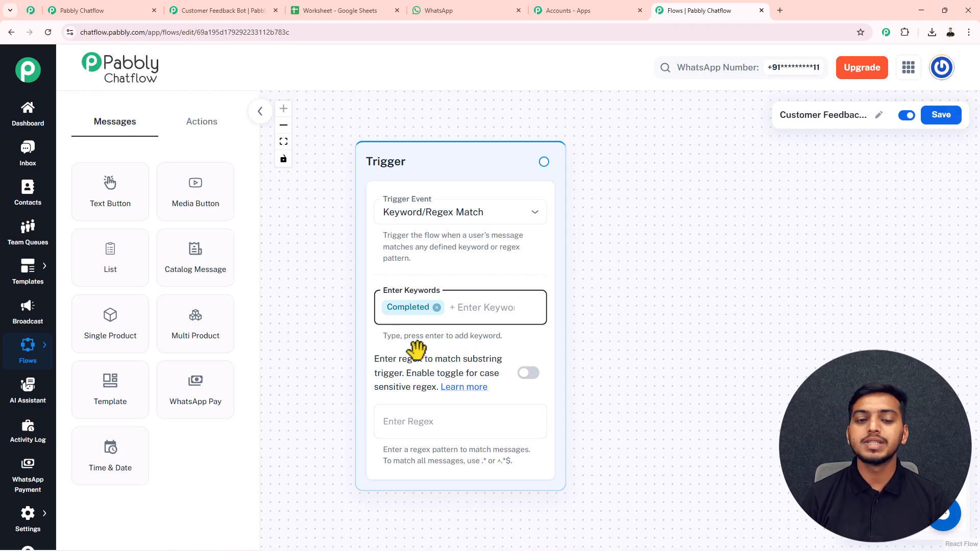
# Add a Text Button block with the prepared SparkleNest Home Cleaning thank-you and rating message pasted in, and connect the Trigger to it
pyautogui.scroll(-2, 415, 412)
pyautogui.moveTo(452, 204); pyautogui.dragTo(388, 195)
pyautogui.scroll(2, 405, 342)
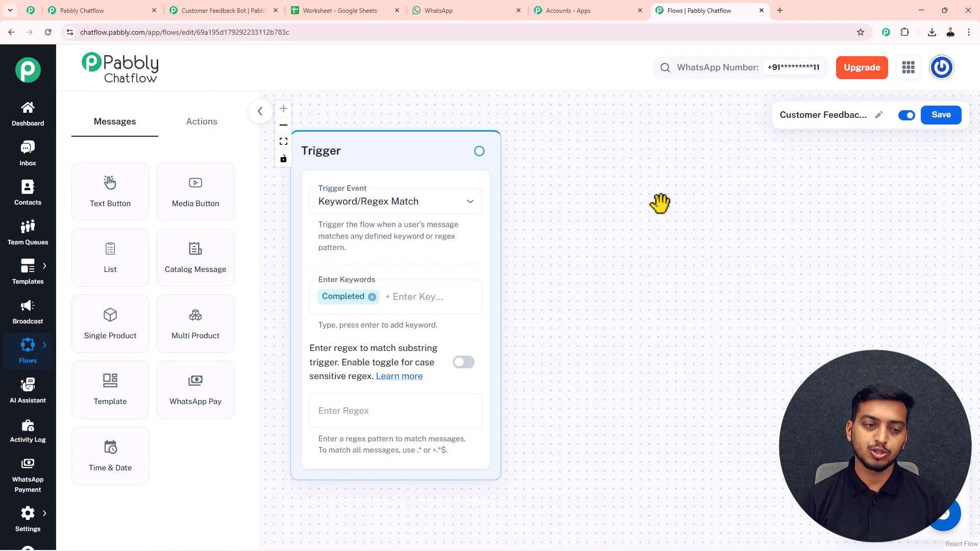
pyautogui.moveTo(144, 205); pyautogui.dragTo(606, 219)
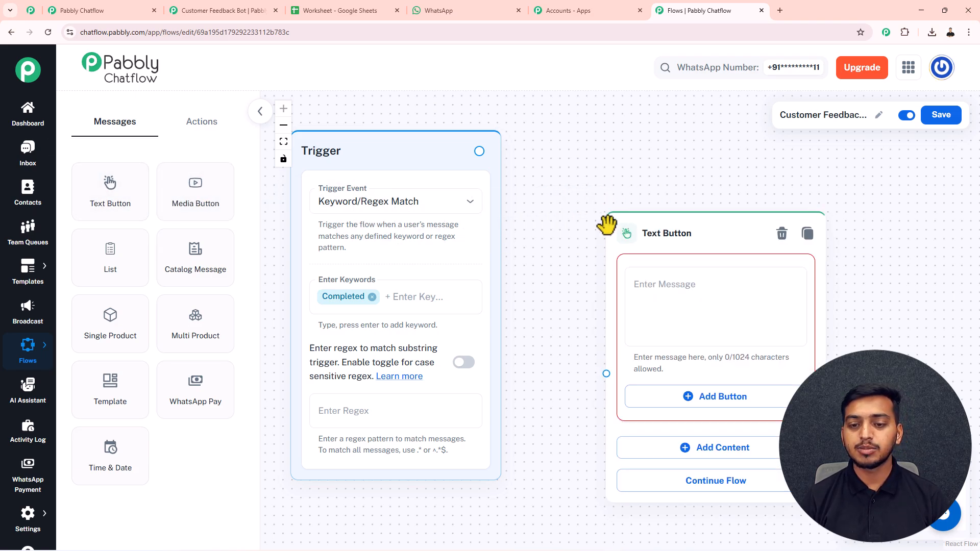
pyautogui.click(594, 194)
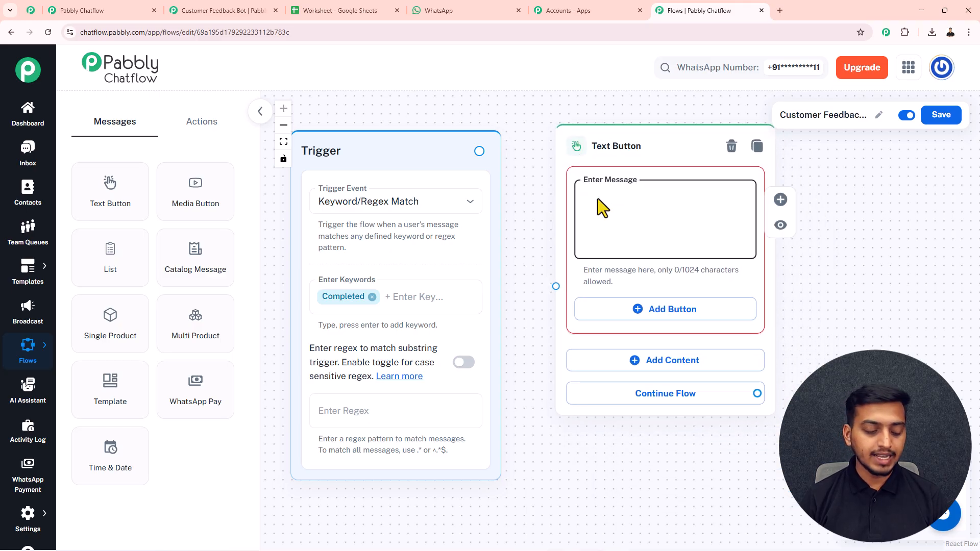
pyautogui.hotkey('ctrl', 'v')
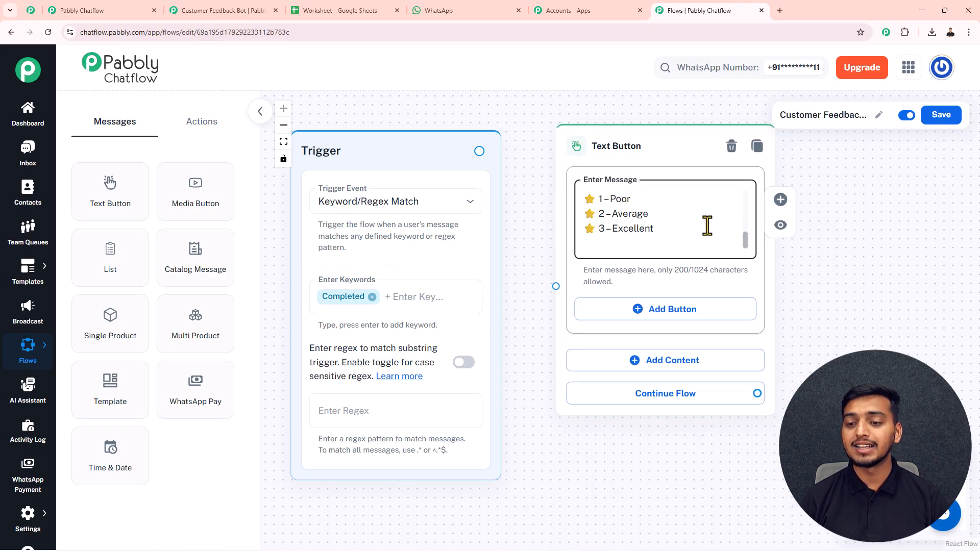
pyautogui.scroll(5, 745, 219)
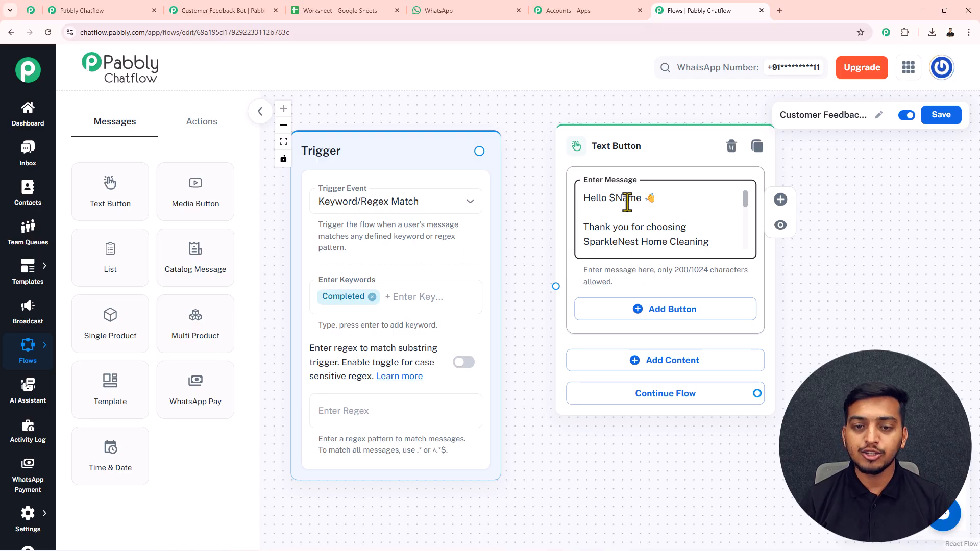
pyautogui.moveTo(479, 151); pyautogui.dragTo(554, 284)
pyautogui.moveTo(595, 157); pyautogui.dragTo(566, 168)
# Add a Quick Reply button named "⭐ 1 – Poor" to the Text Button block, reusing the rating line from its message
pyautogui.moveTo(716, 211); pyautogui.dragTo(722, 253)
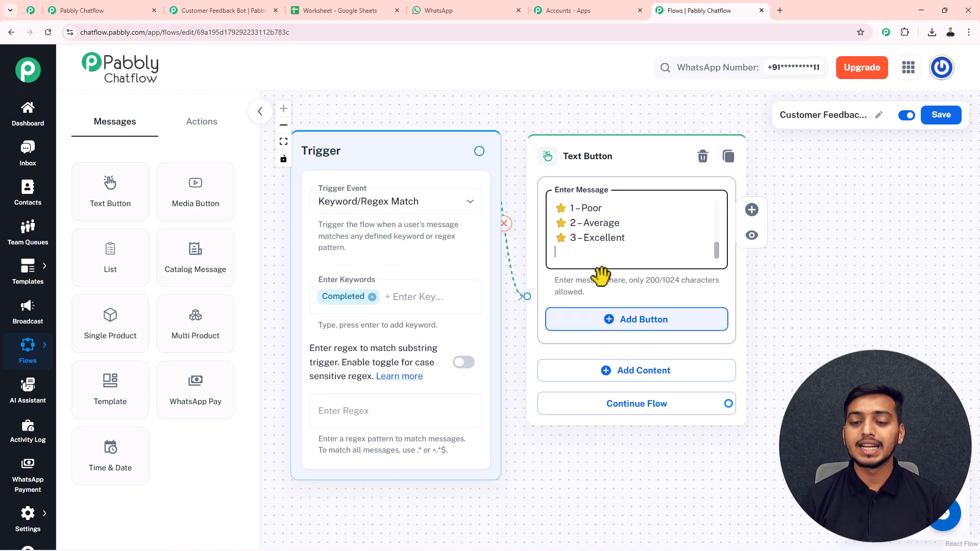
pyautogui.doubleClick(586, 209)
pyautogui.tripleClick(586, 209)
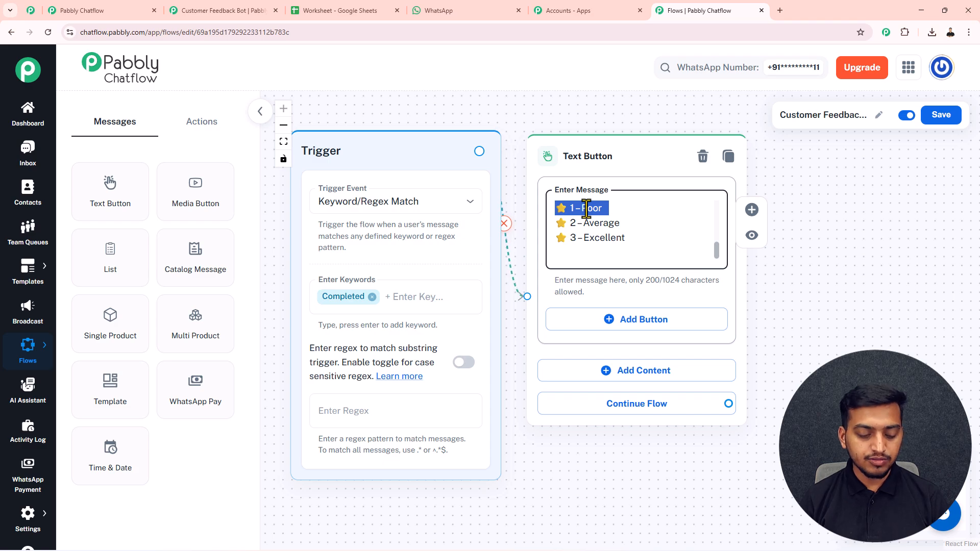
pyautogui.click(610, 319)
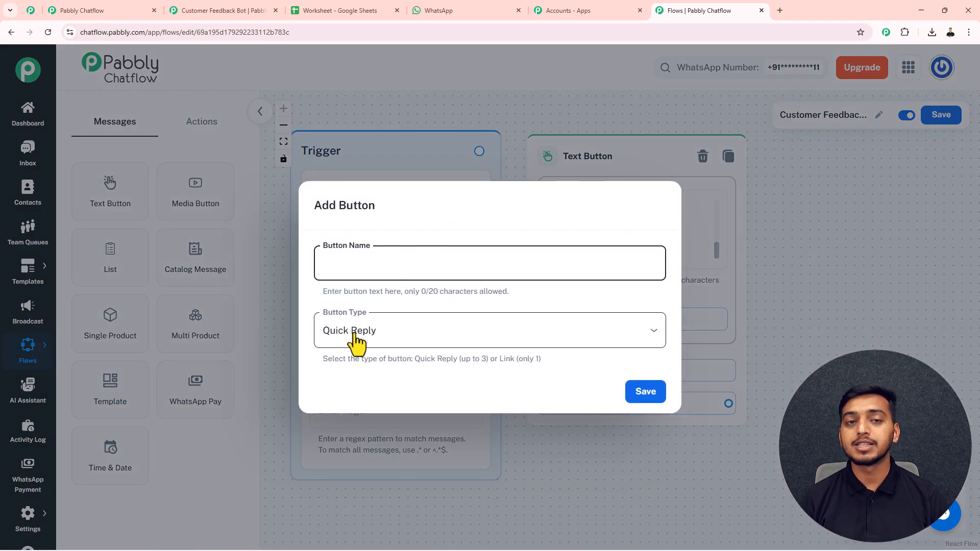
pyautogui.write('⭐ 1 - Poor')
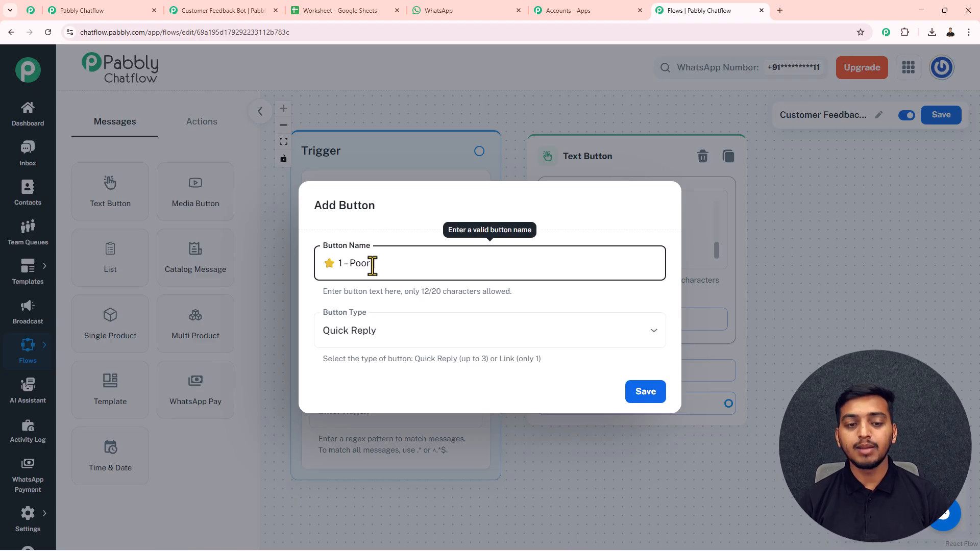
pyautogui.click(638, 393)
# Copy the "⭐ 2 – Average" line from the message and add a Quick Reply button with that name
pyautogui.click(579, 222)
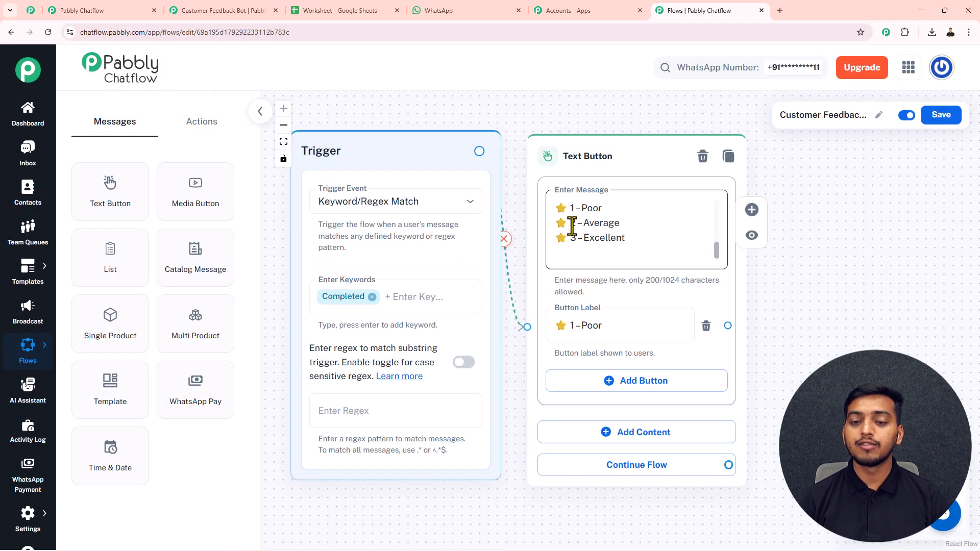
pyautogui.tripleClick(579, 223)
pyautogui.hotkey('ctrl', 'c')
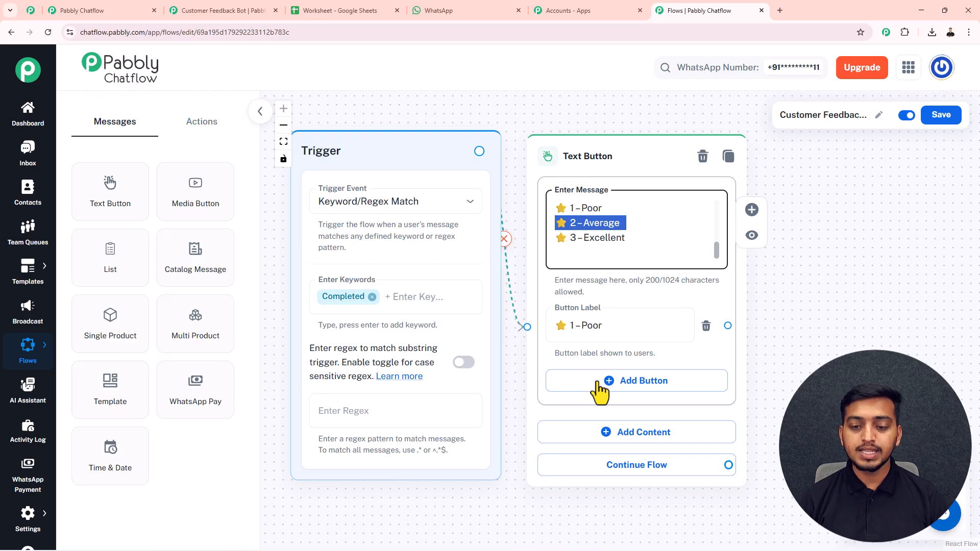
pyautogui.click(623, 383)
pyautogui.hotkey('ctrl', 'v')
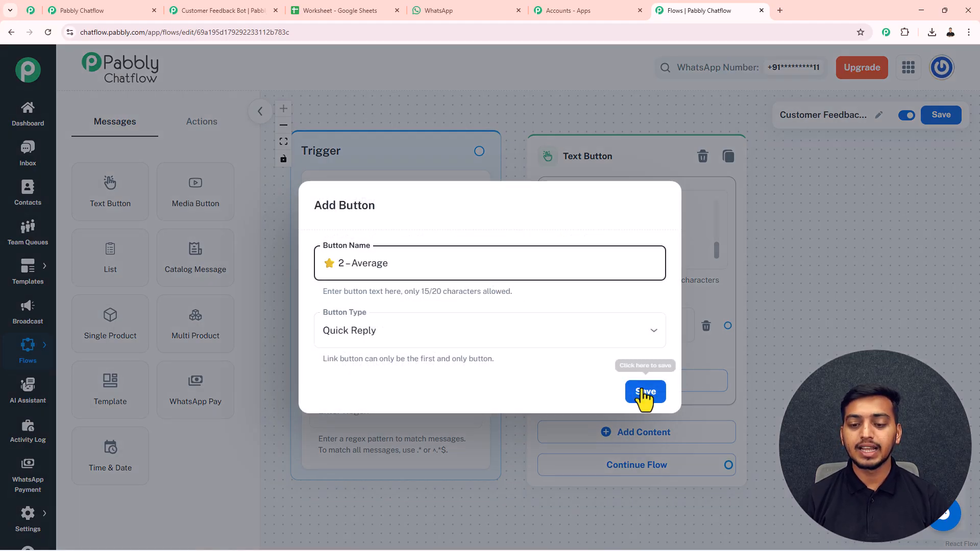
pyautogui.click(642, 392)
# Add a third Quick Reply button named "⭐ 3 – Excellent" to the Text Button block
pyautogui.click(612, 446)
pyautogui.write('⭐ 3 - Excellent')
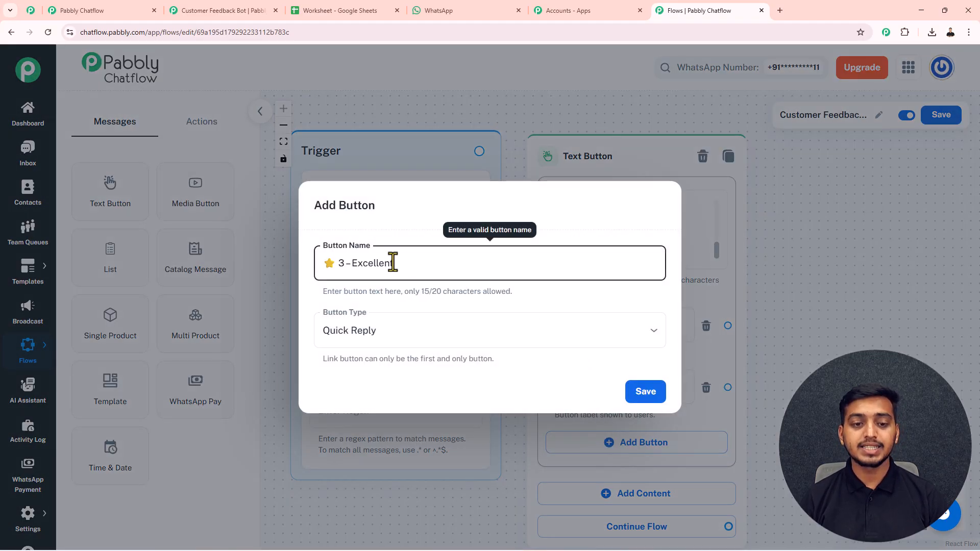
pyautogui.click(635, 390)
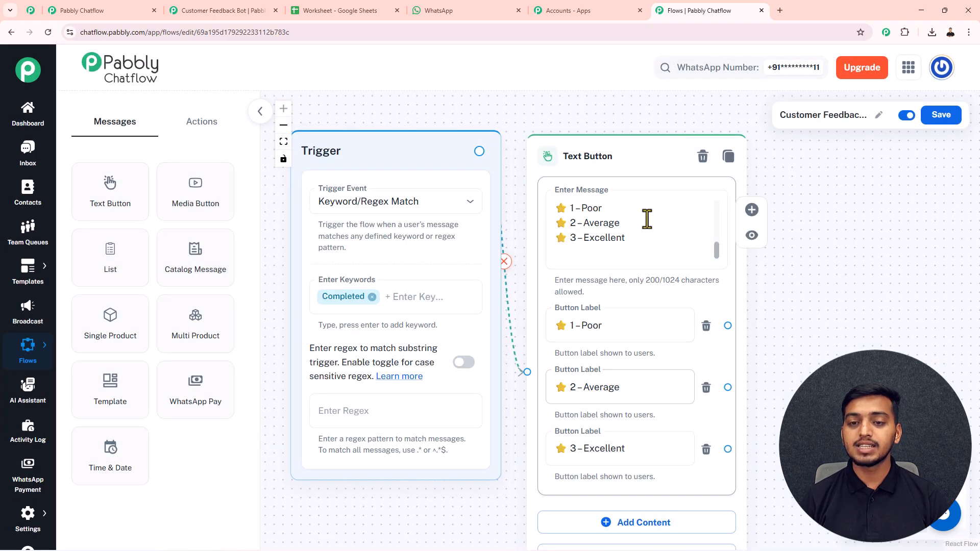
# Add a Set Custom Field action beside the Text Button block and choose Ratings as the contact custom field
pyautogui.scroll(-3, 577, 123)
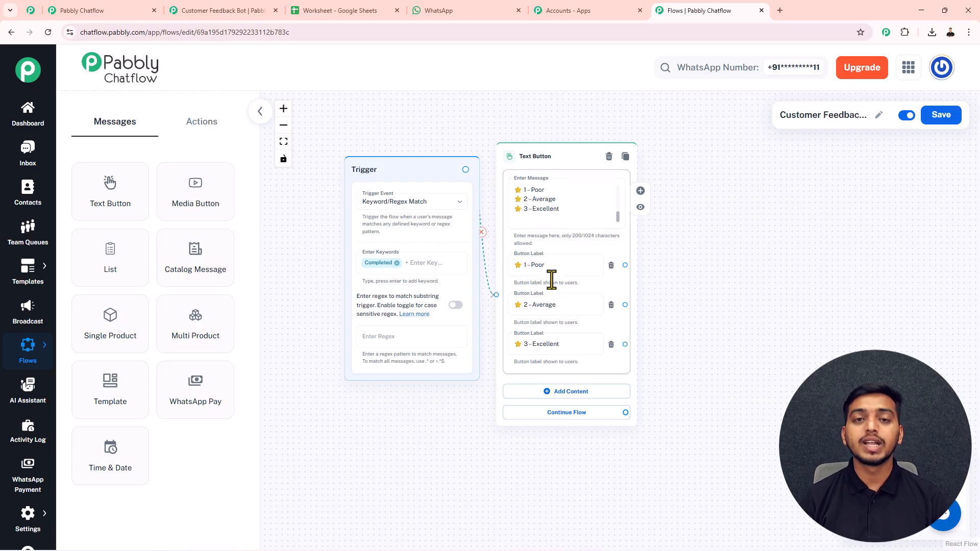
pyautogui.scroll(2, 685, 299)
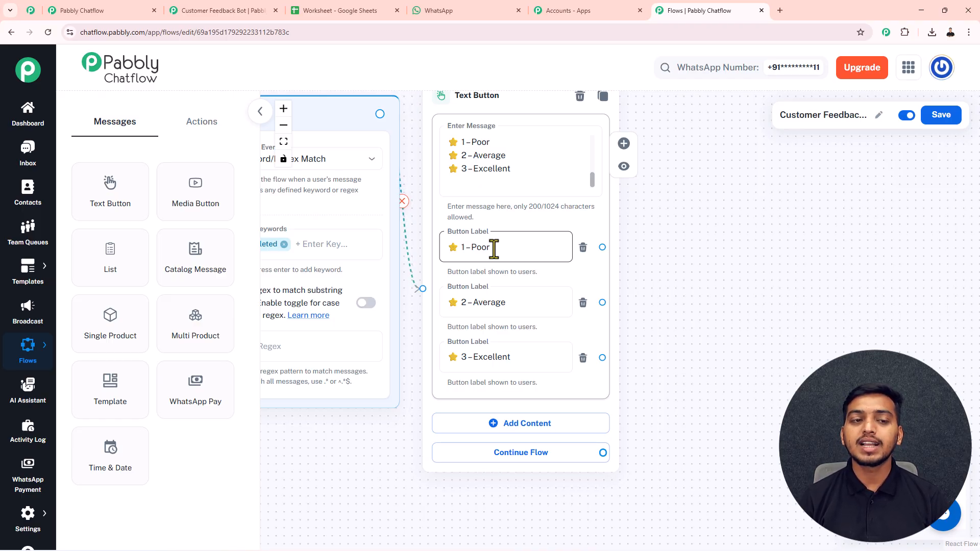
pyautogui.click(203, 124)
pyautogui.moveTo(195, 327); pyautogui.dragTo(665, 118)
pyautogui.click(707, 174)
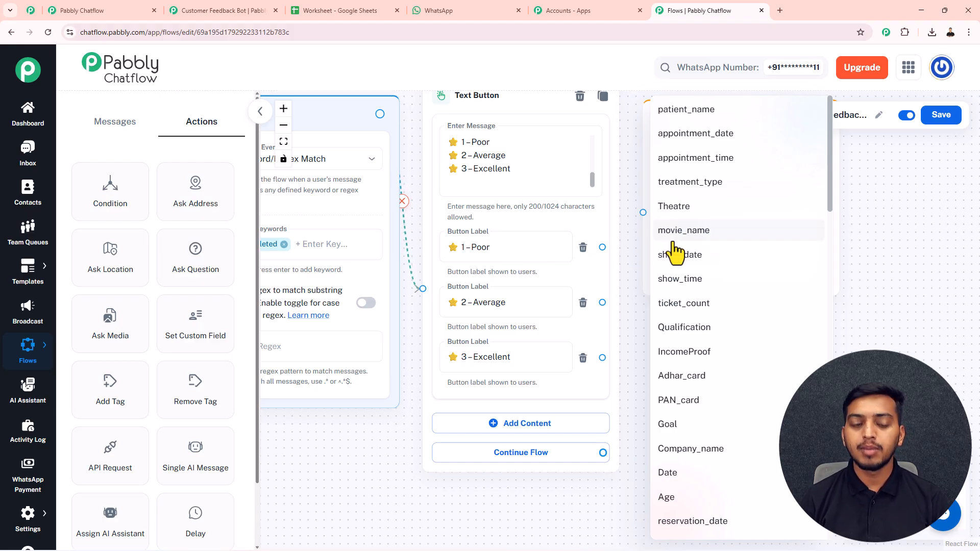
pyautogui.press('r')
pyautogui.press('r')
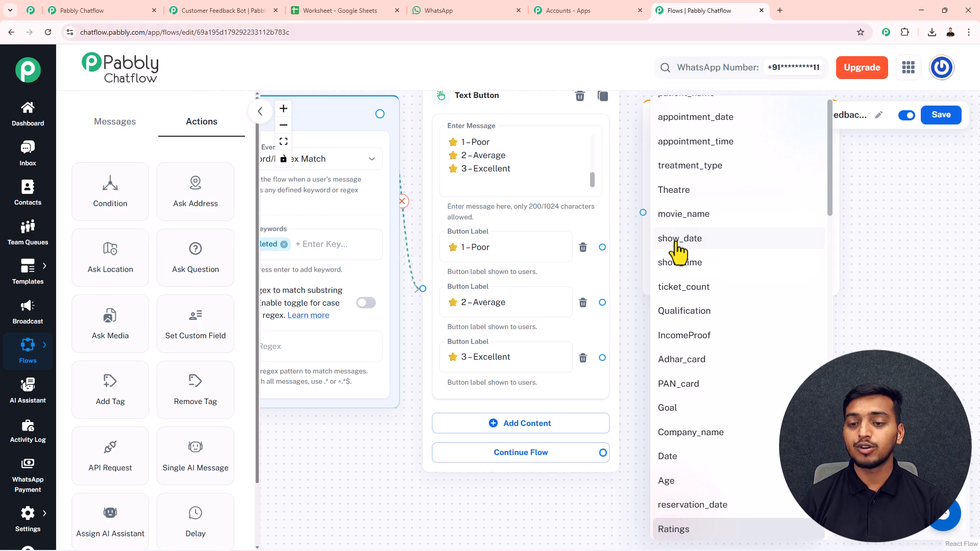
pyautogui.click(688, 530)
# Connect the "1 – Poor" button to the Contact Custom Field block and set the Ratings value to "⭐ 1 – Poor"
pyautogui.click(691, 240)
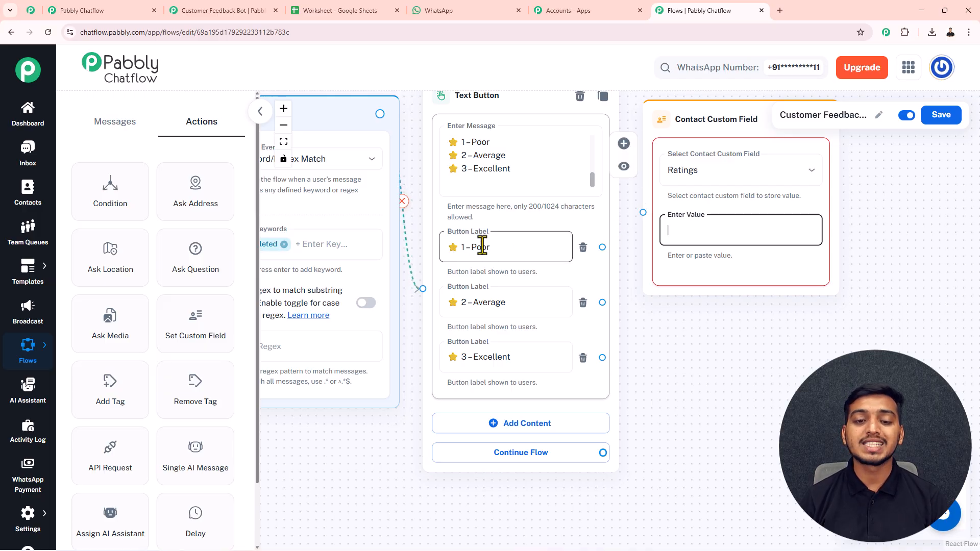
pyautogui.moveTo(603, 247); pyautogui.dragTo(643, 210)
pyautogui.click(677, 239)
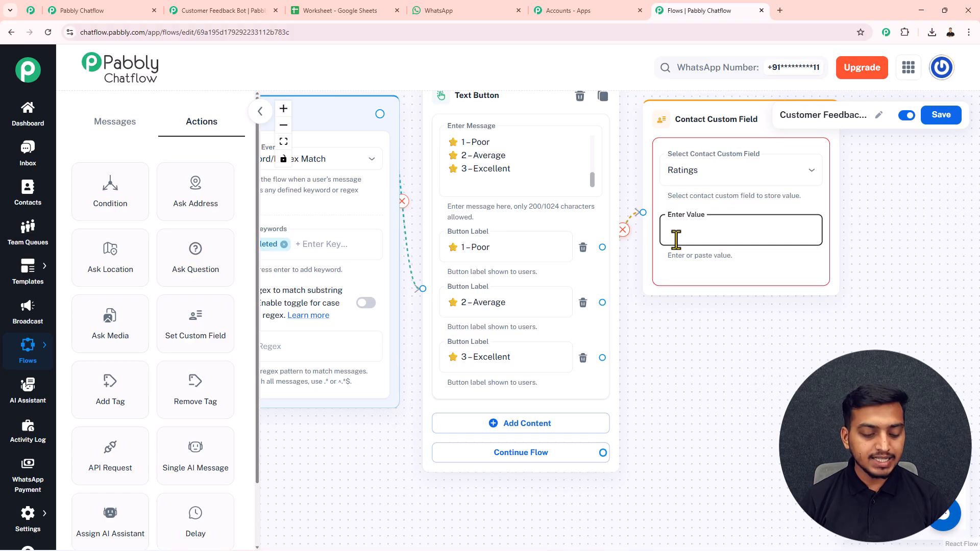
pyautogui.press('super+v')
pyautogui.click(708, 415)
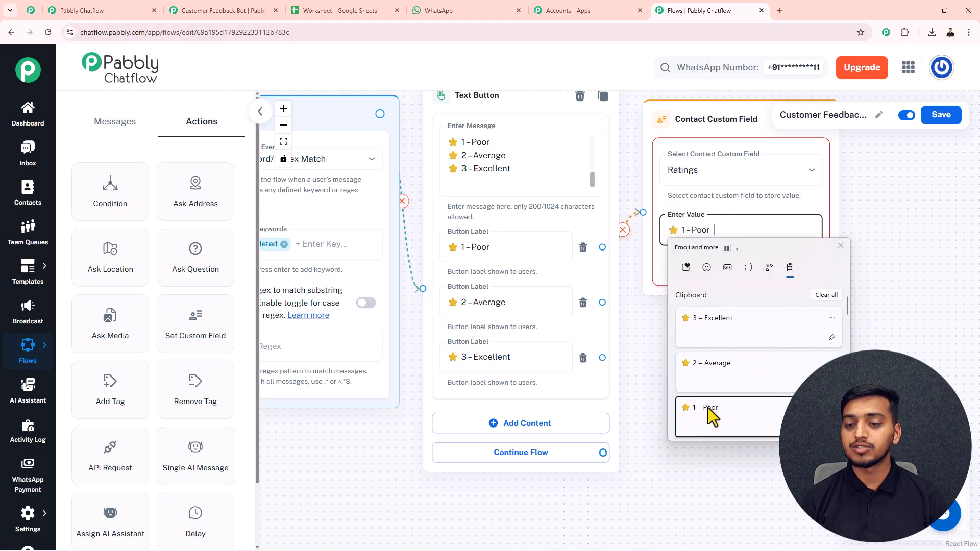
# Arrange the custom field block beside the Text Button block and save the flow
pyautogui.moveTo(697, 113); pyautogui.dragTo(706, 249)
pyautogui.moveTo(637, 223); pyautogui.dragTo(611, 109)
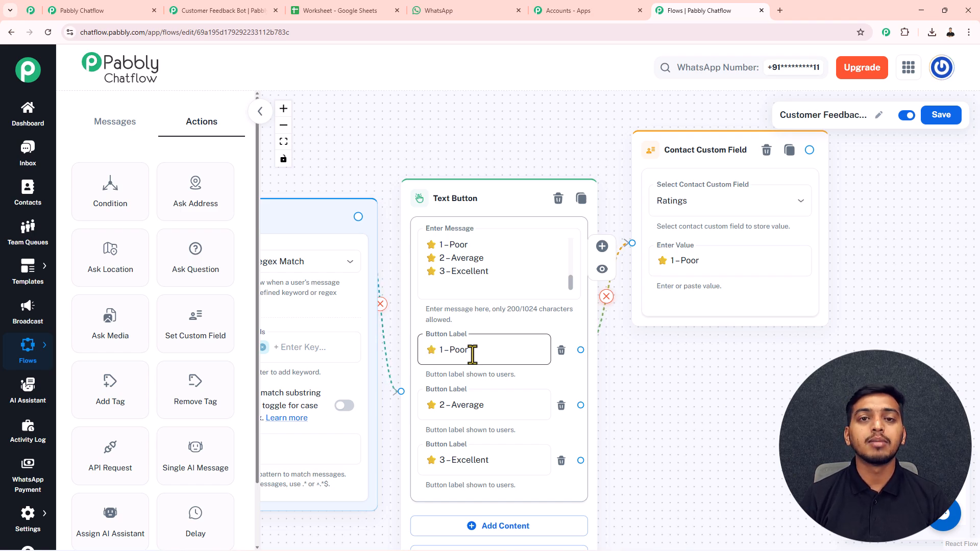
pyautogui.scroll(-1, 472, 353)
pyautogui.moveTo(629, 395); pyautogui.dragTo(606, 314)
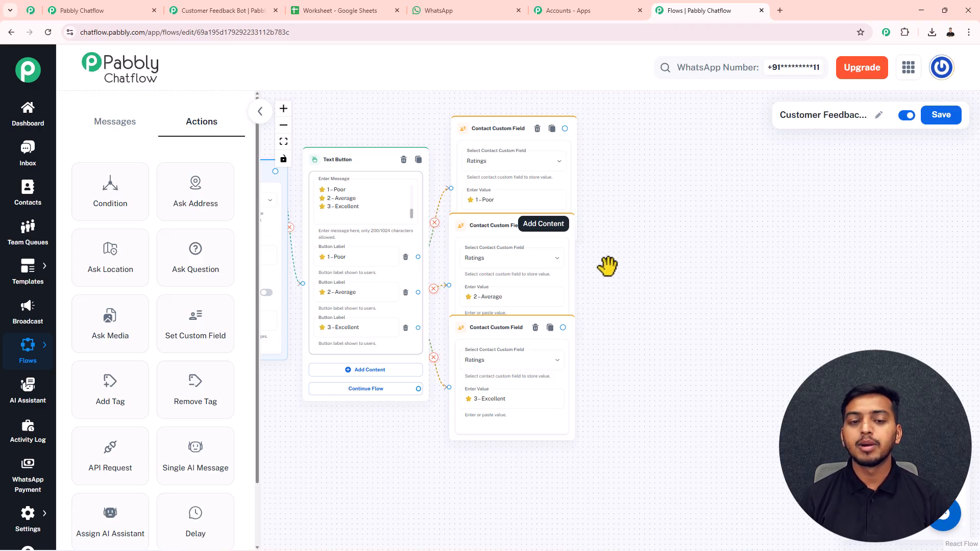
pyautogui.moveTo(608, 266); pyautogui.dragTo(648, 273)
pyautogui.click(939, 118)
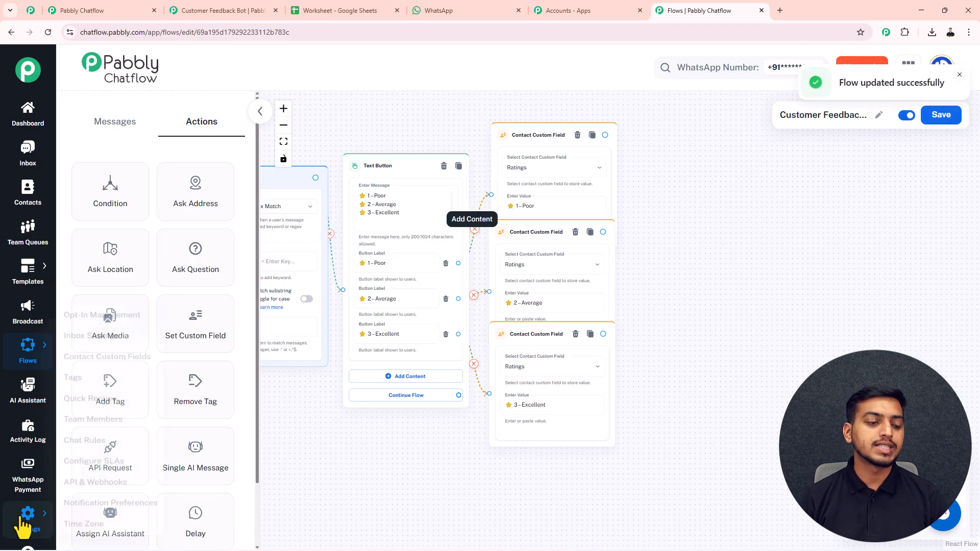
# Open the Contact Custom Fields settings and add an empty field row at the end of the field list
pyautogui.moveTo(23, 523)
pyautogui.click(127, 334)
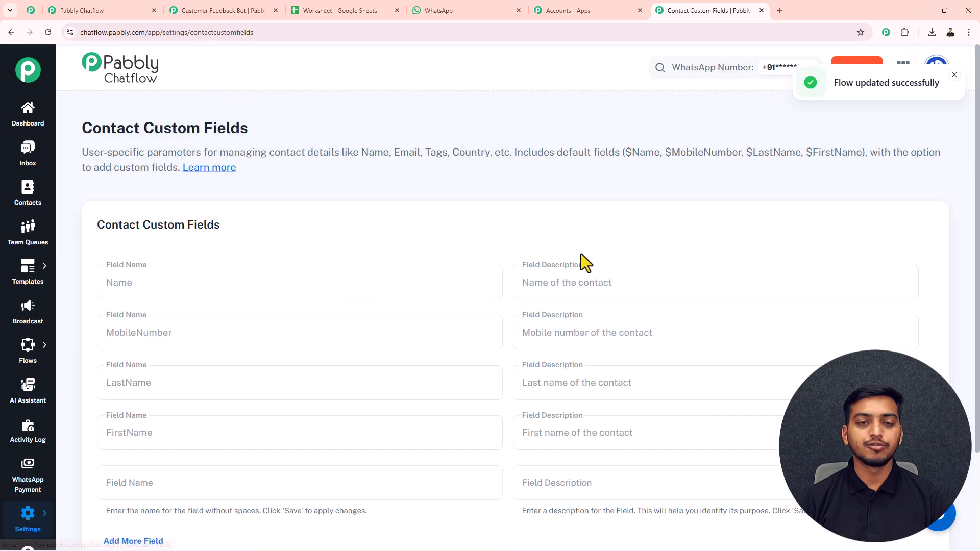
pyautogui.scroll(-4, 586, 255)
pyautogui.scroll(-4, 587, 252)
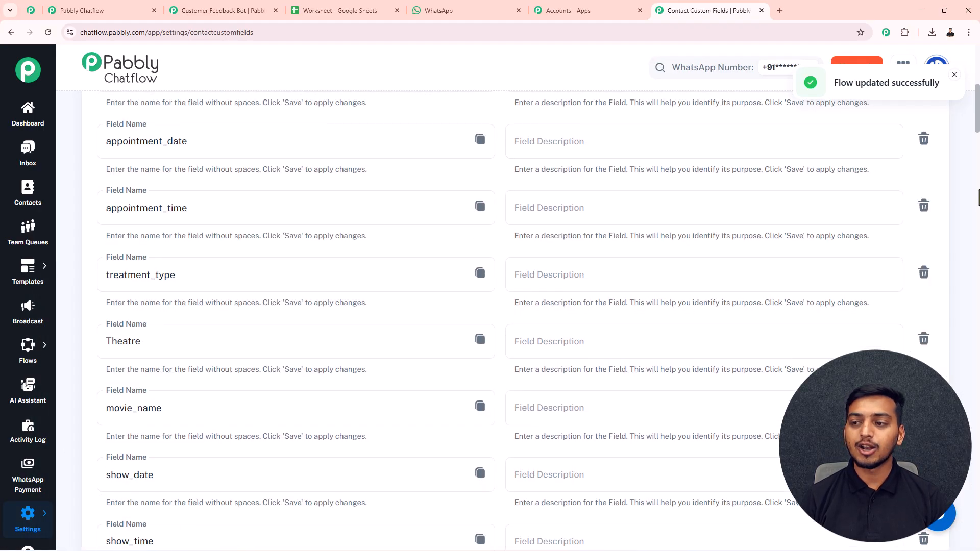
pyautogui.moveTo(978, 130); pyautogui.dragTo(978, 538)
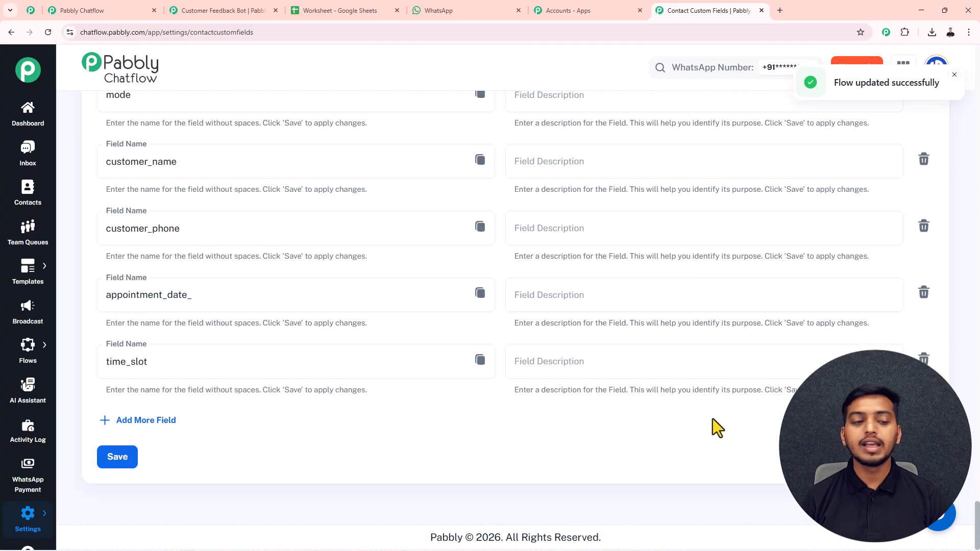
pyautogui.click(137, 420)
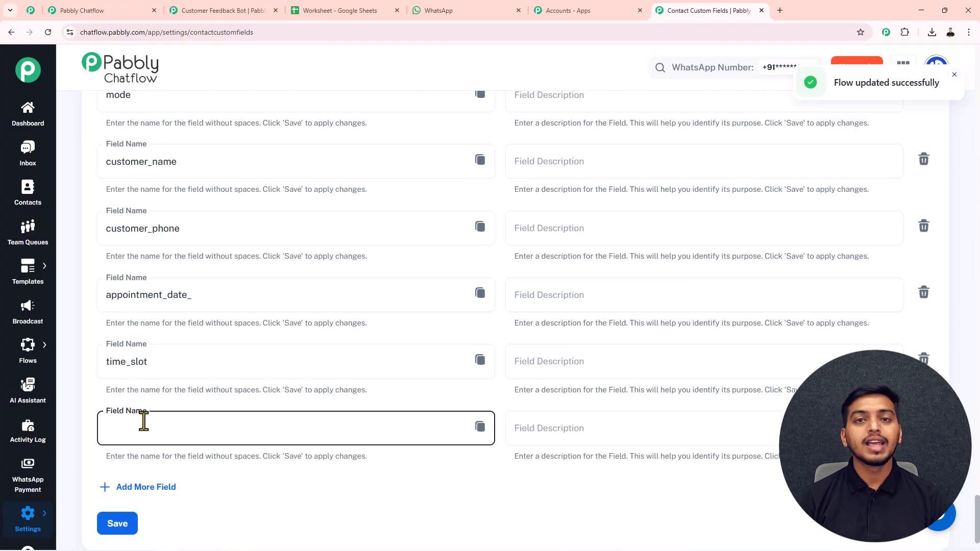
pyautogui.scroll(-2, 143, 422)
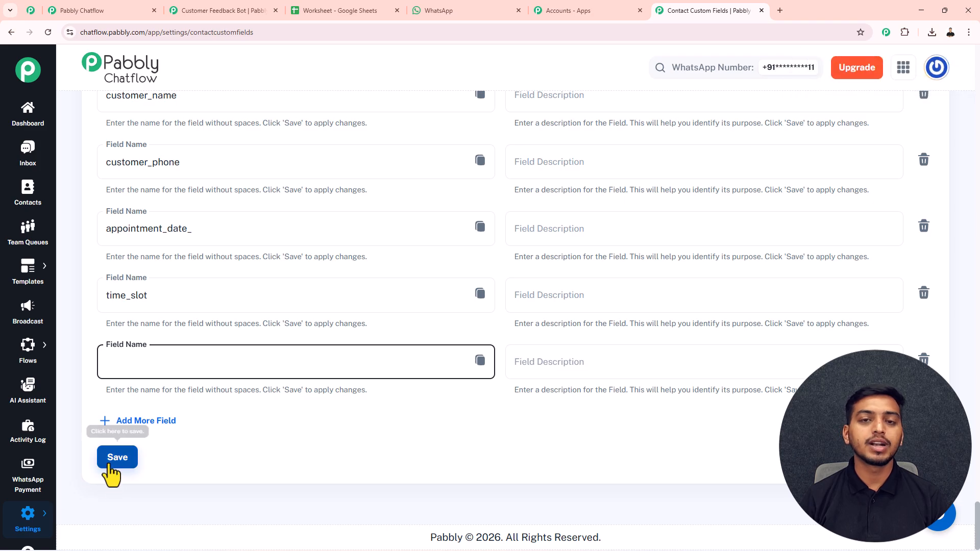
# Return to the flow list and open the Customer Feedback Bot flow for editing
pyautogui.moveTo(30, 357)
pyautogui.click(91, 363)
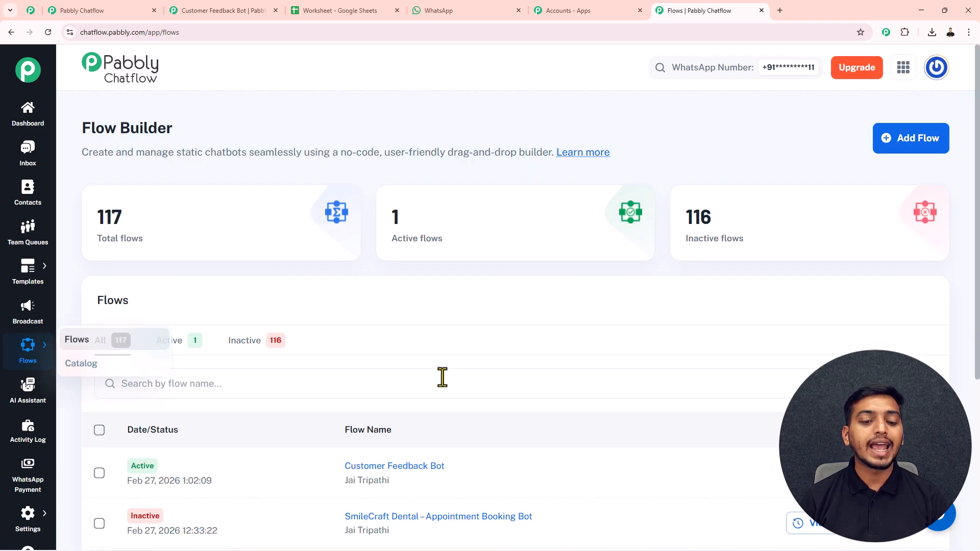
pyautogui.click(407, 468)
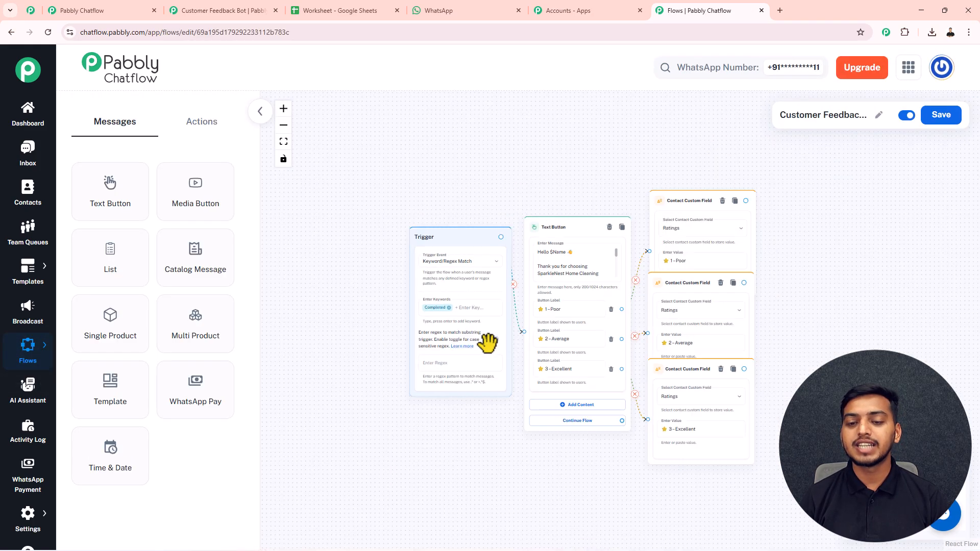
pyautogui.scroll(3, 764, 330)
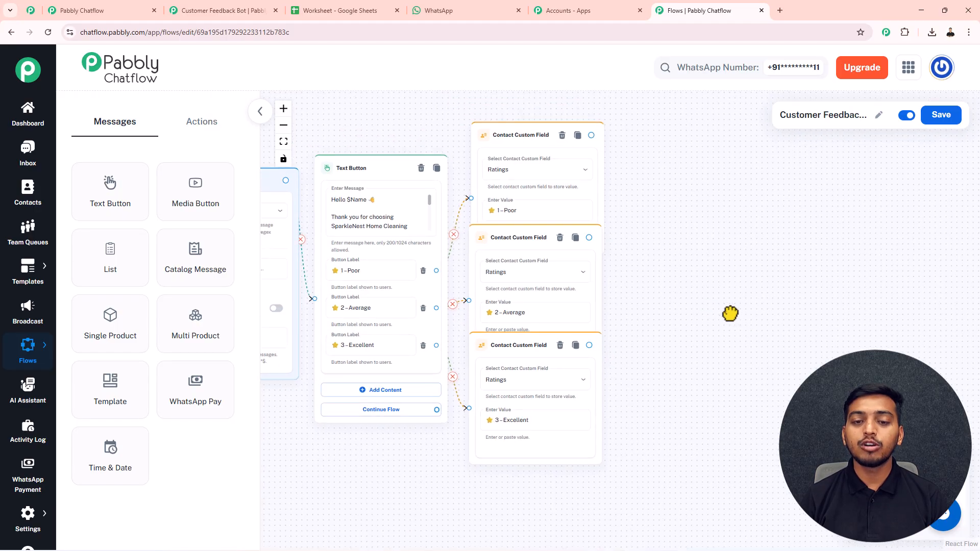
pyautogui.moveTo(389, 130); pyautogui.dragTo(403, 128)
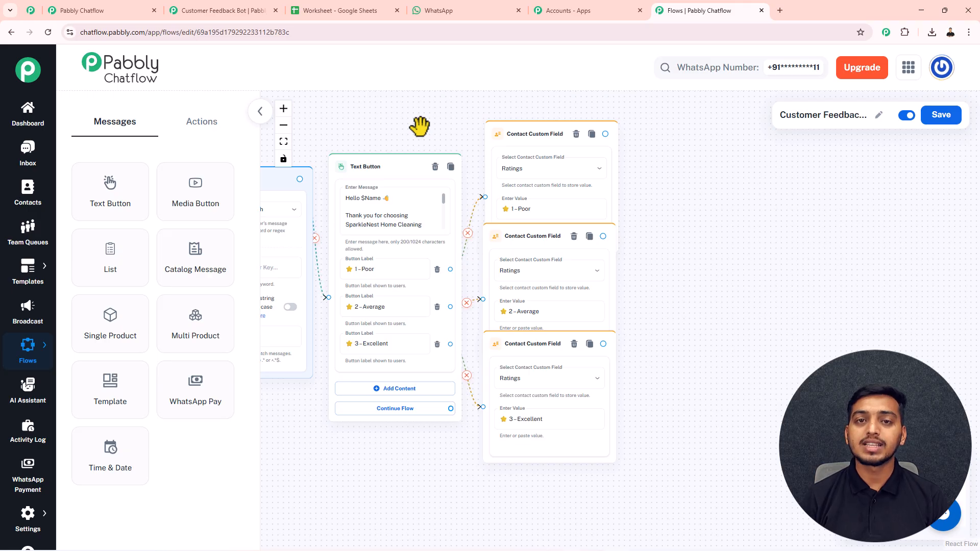
# Add an Ask Question action beside the custom field blocks with the message "Thank you! 🙏 Please share any comments or suggestions about your experience."
pyautogui.click(202, 125)
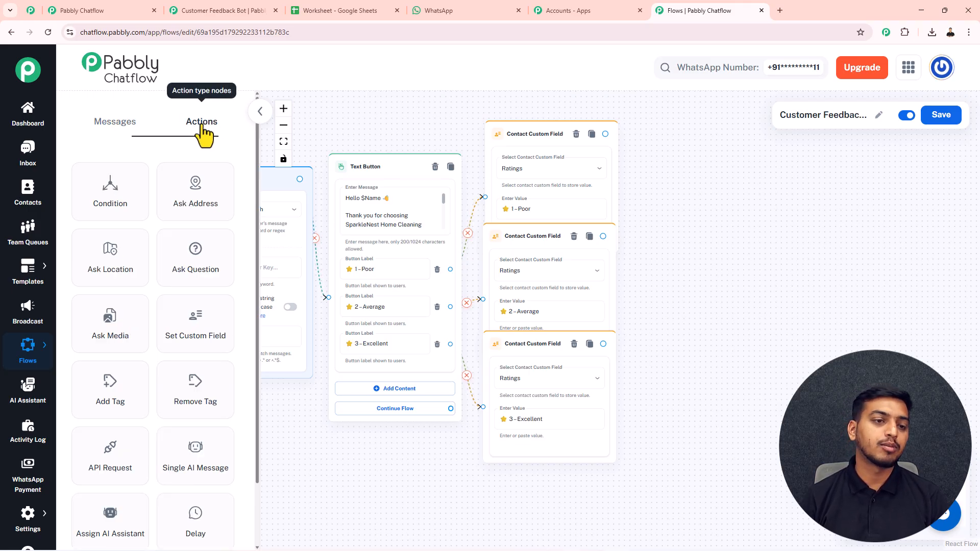
pyautogui.moveTo(194, 252); pyautogui.dragTo(734, 196)
pyautogui.click(728, 244)
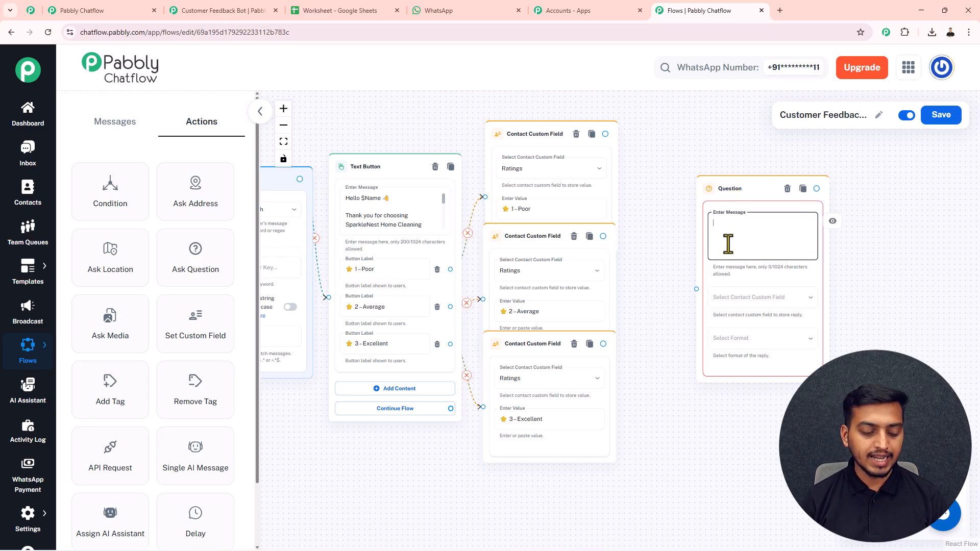
pyautogui.write('Thank you! 🙏  Please share any comments or suggestions about your experience.')
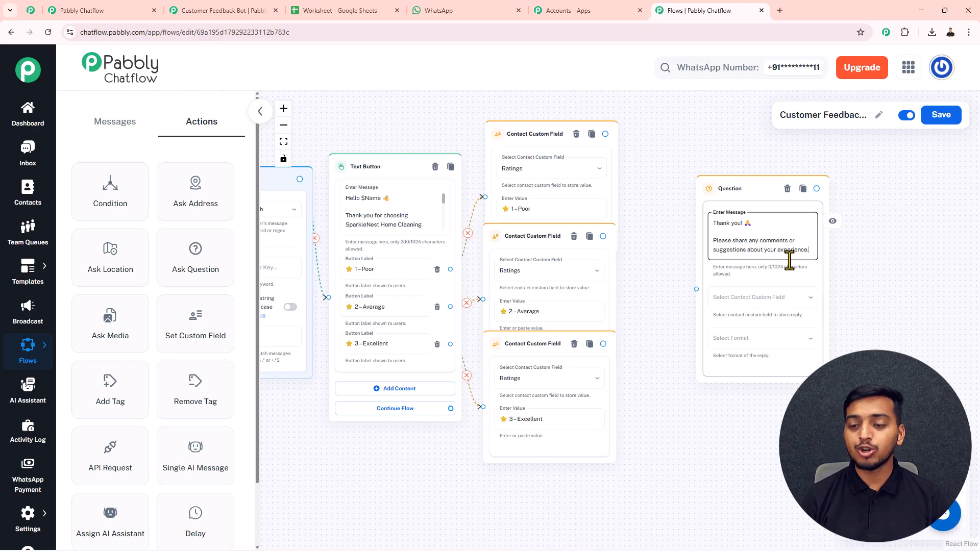
# Store the Question block's reply in the Concern custom field with format Any, and move the block closer to the custom field blocks
pyautogui.click(762, 300)
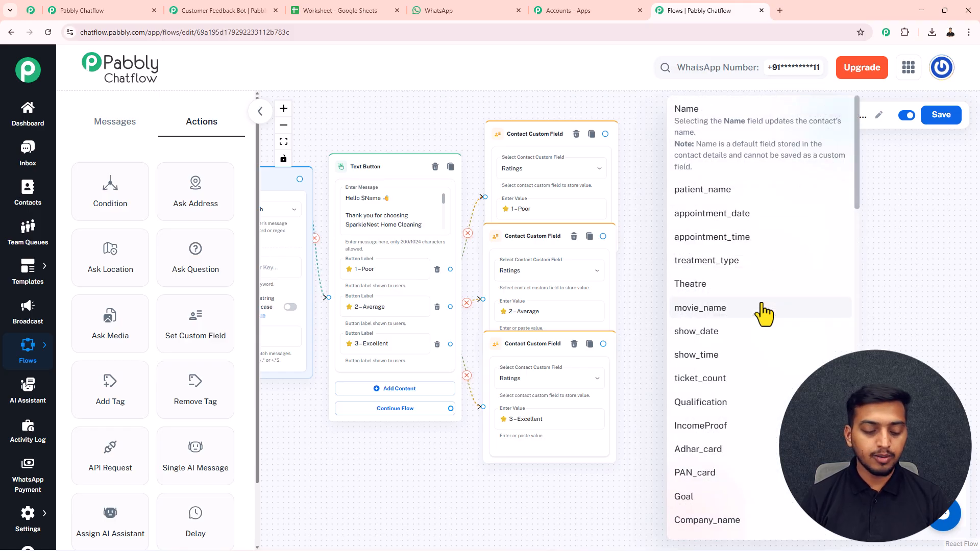
pyautogui.scroll(-4, 764, 314)
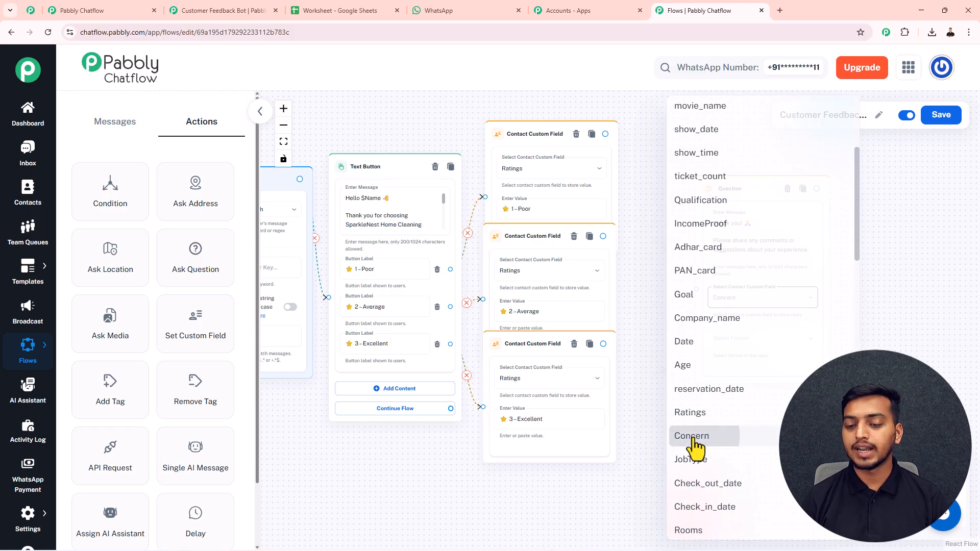
pyautogui.click(694, 440)
pyautogui.click(737, 341)
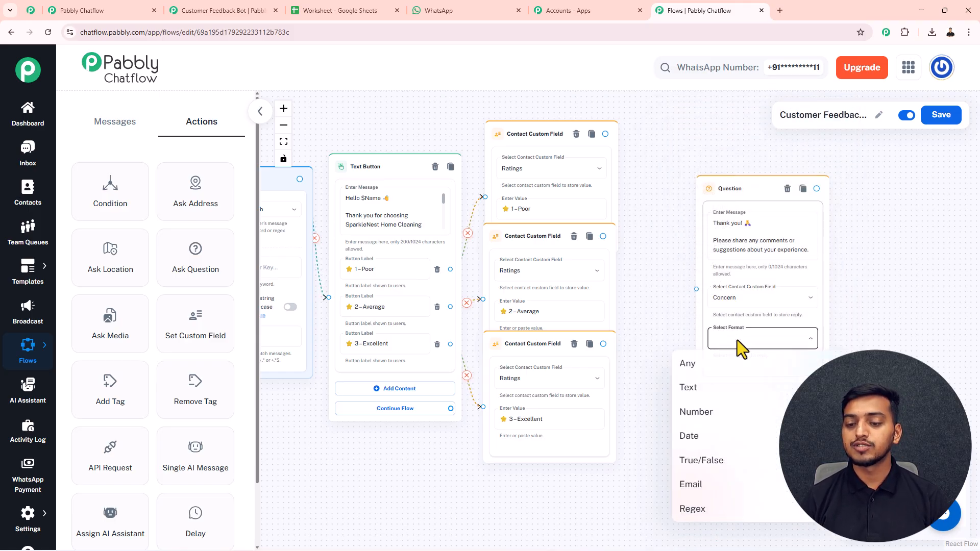
pyautogui.click(694, 365)
pyautogui.moveTo(715, 188); pyautogui.dragTo(683, 181)
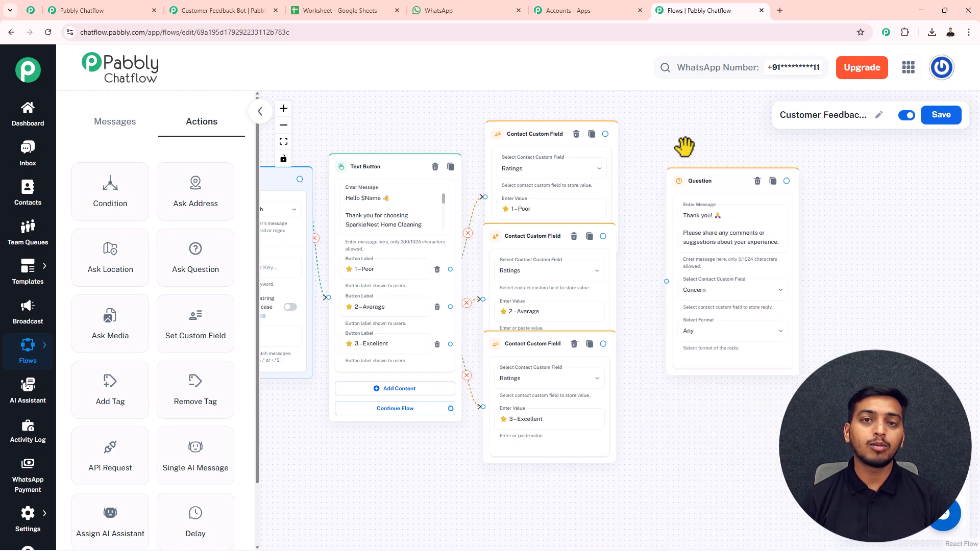
# Connect all three Contact Custom Field blocks (1 – Poor, 2 – Average, 3 – Excellent) to the Question block
pyautogui.scroll(-3, 684, 143)
pyautogui.moveTo(684, 142); pyautogui.dragTo(586, 158)
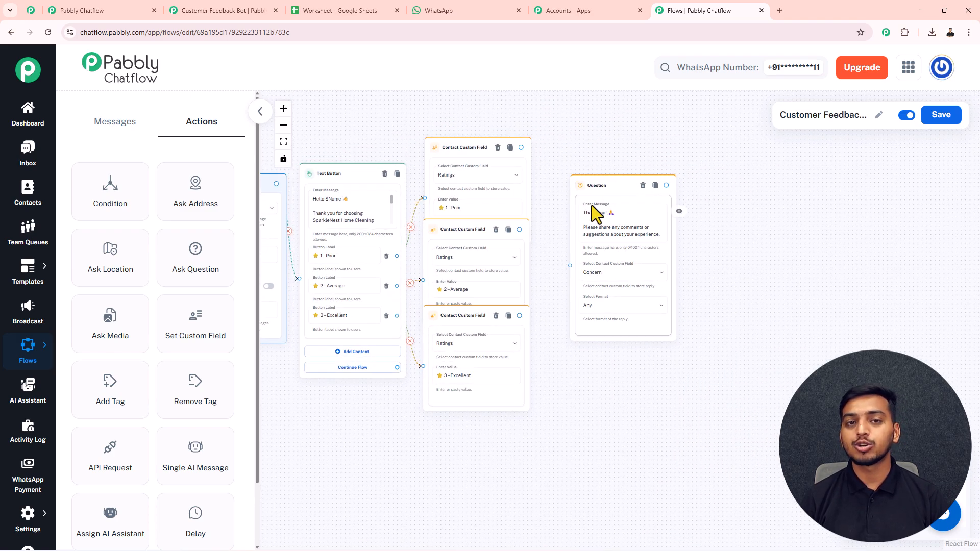
pyautogui.moveTo(521, 148); pyautogui.dragTo(568, 265)
pyautogui.moveTo(519, 229); pyautogui.dragTo(568, 266)
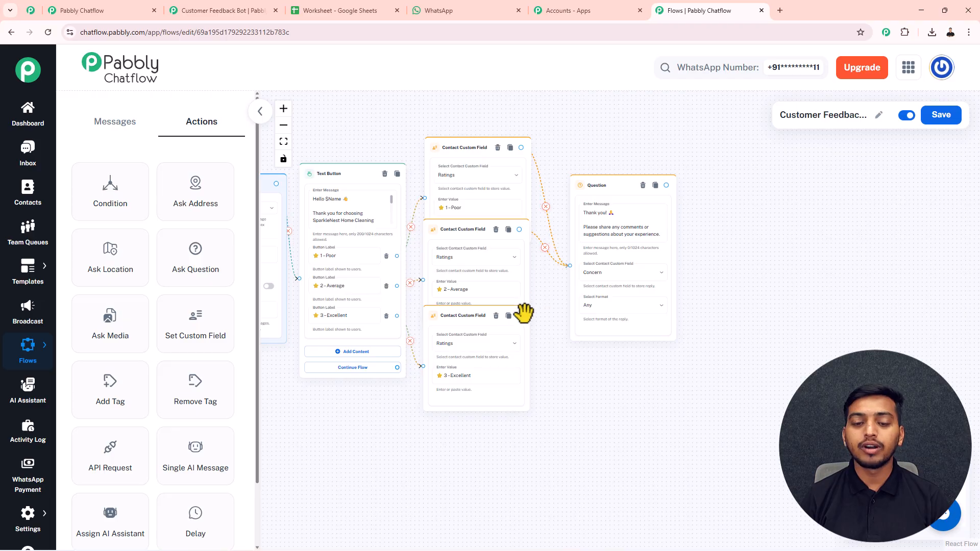
pyautogui.moveTo(520, 316); pyautogui.dragTo(569, 266)
# Add an API Request action beside the Question block
pyautogui.scroll(5, 598, 235)
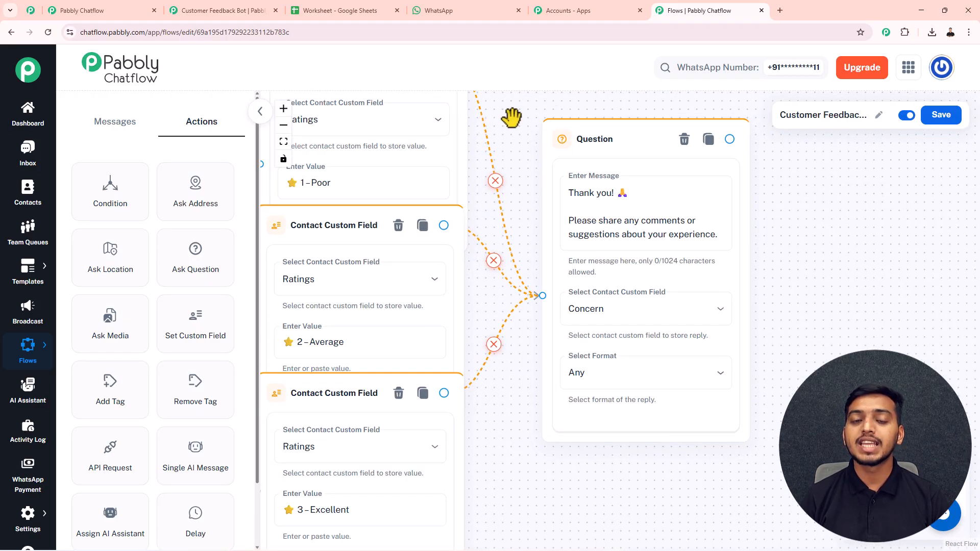
pyautogui.moveTo(510, 116); pyautogui.dragTo(512, 160)
pyautogui.scroll(-5, 511, 159)
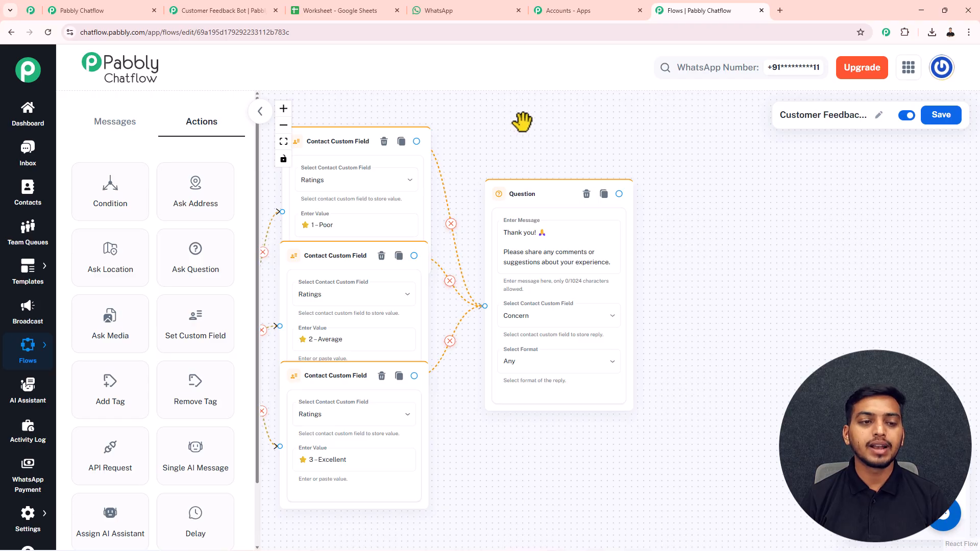
pyautogui.moveTo(110, 459); pyautogui.dragTo(693, 226)
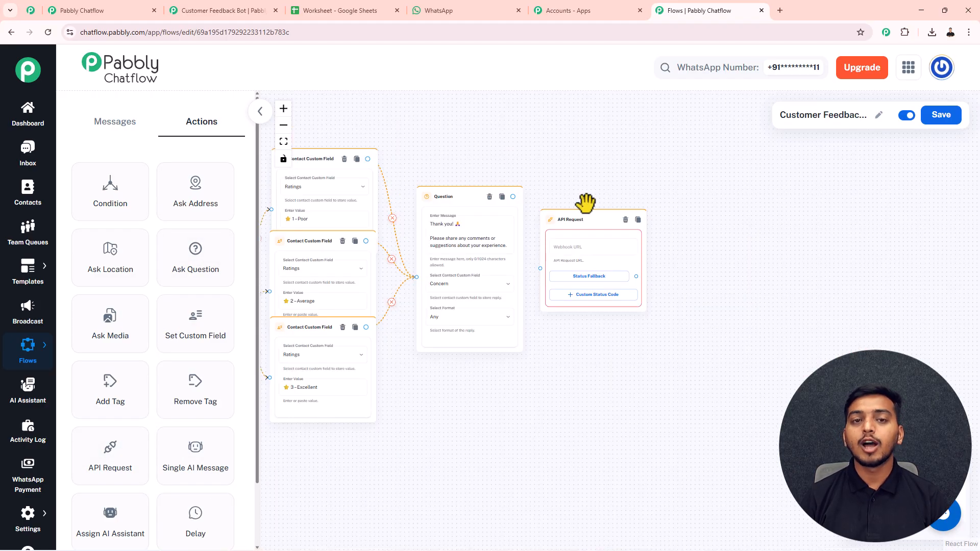
pyautogui.scroll(2, 585, 204)
pyautogui.scroll(3, 585, 204)
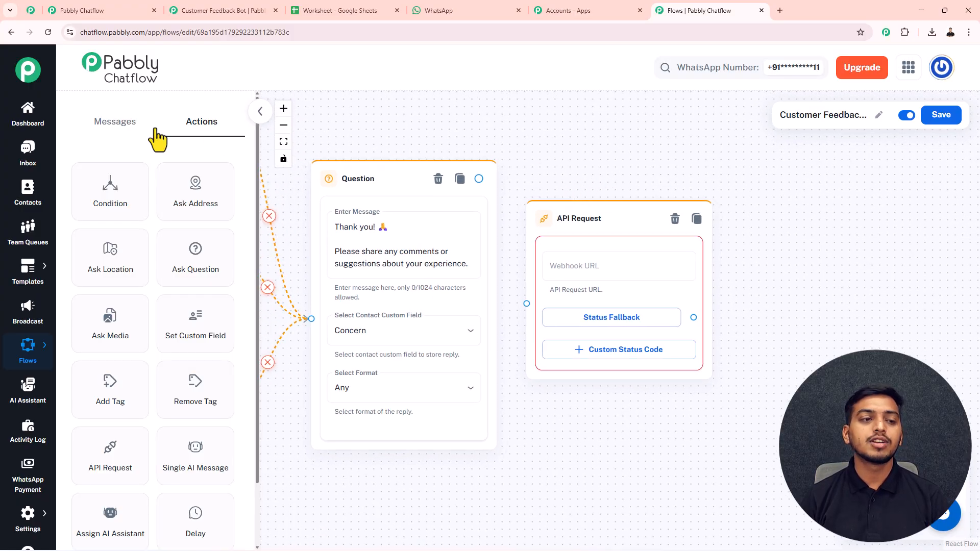
# Add a Text Button message beside the API Request block and paste the closing message beginning "Thank you for your valuable feedback! 🙏"
pyautogui.click(123, 134)
pyautogui.moveTo(101, 197); pyautogui.dragTo(837, 232)
pyautogui.moveTo(112, 189); pyautogui.dragTo(779, 203)
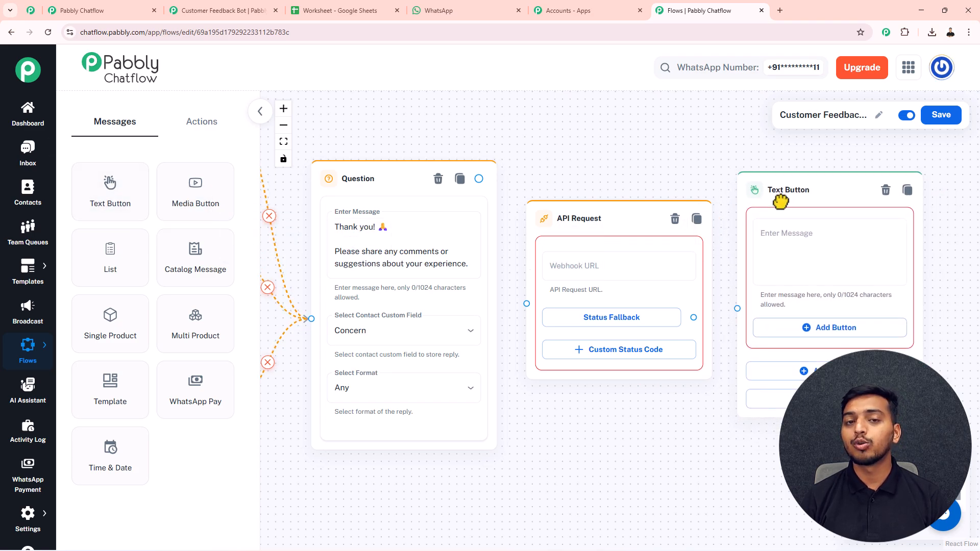
pyautogui.moveTo(691, 174); pyautogui.dragTo(654, 167)
pyautogui.click(773, 241)
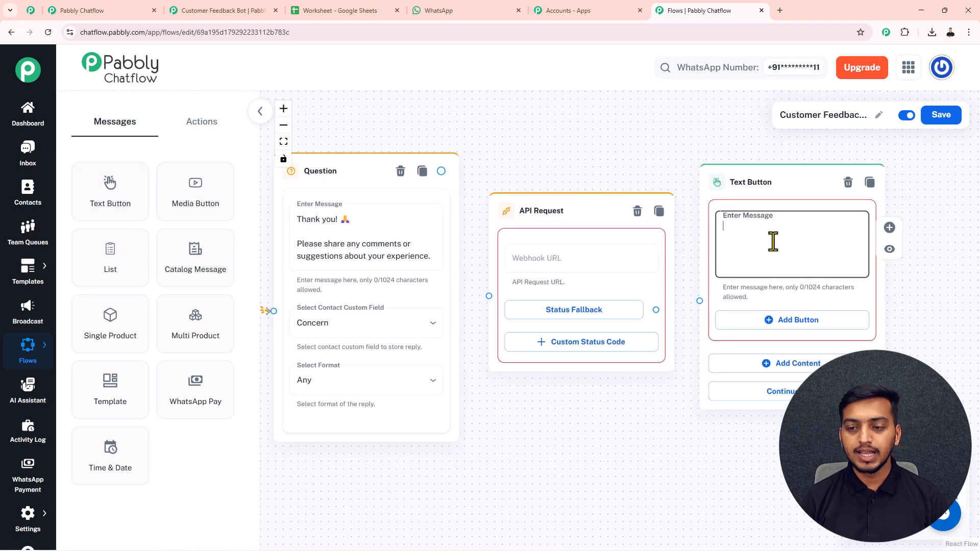
pyautogui.hotkey('ctrl', 'v')
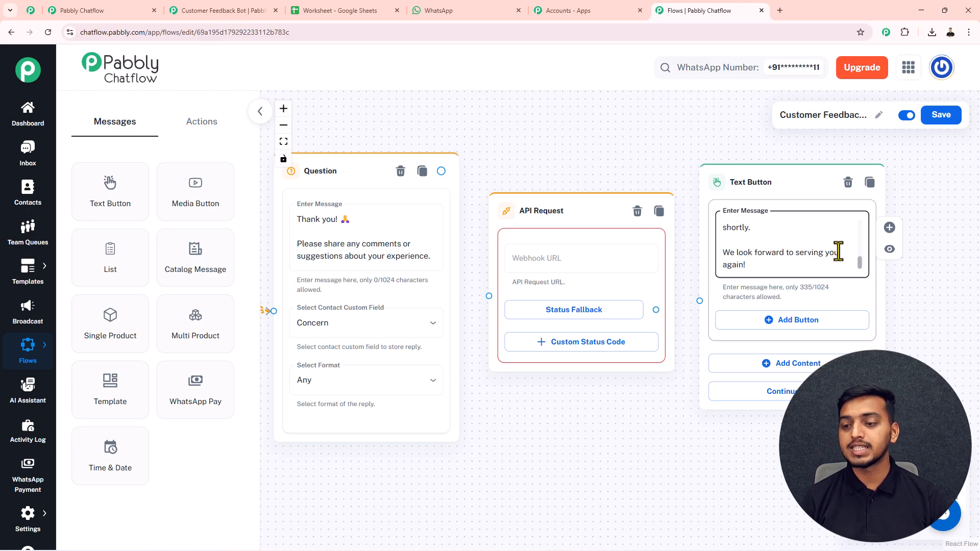
pyautogui.moveTo(857, 260); pyautogui.dragTo(850, 222)
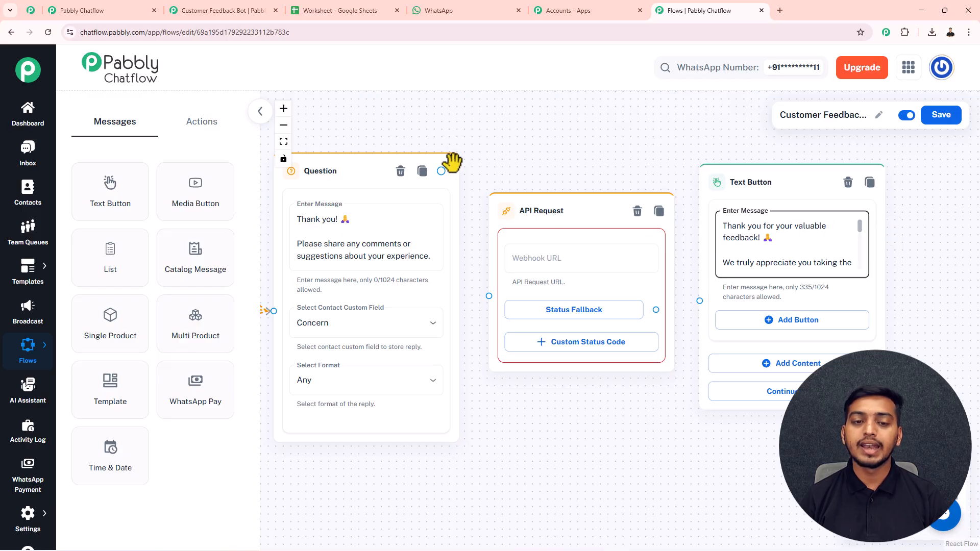
# Connect the Question block to the API Request block, and its Status Fallback output to the new Text Button block
pyautogui.moveTo(442, 168); pyautogui.dragTo(489, 295)
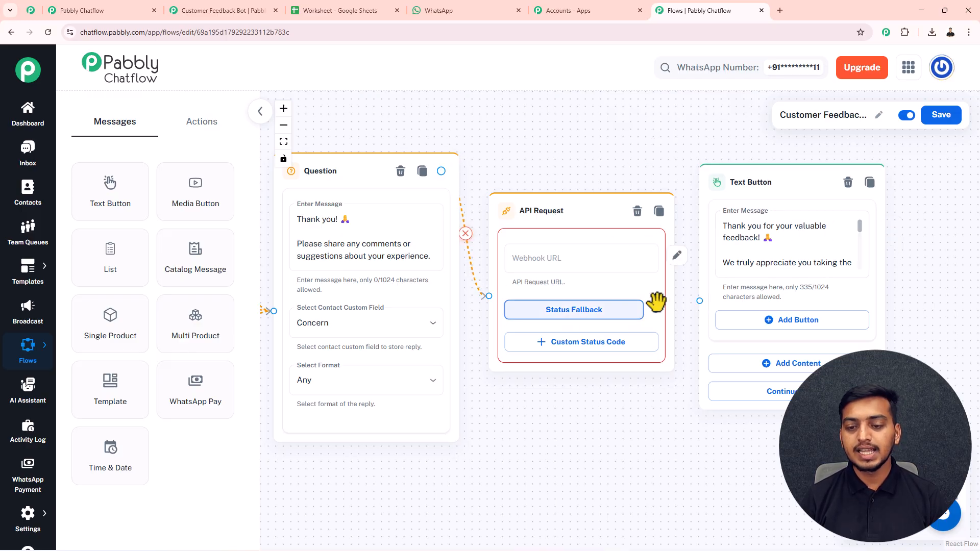
pyautogui.moveTo(655, 308); pyautogui.dragTo(699, 301)
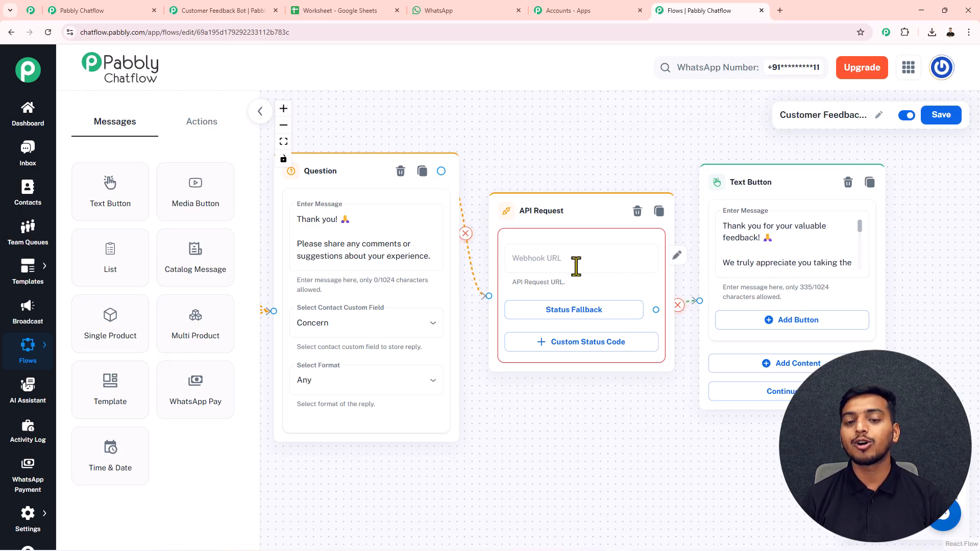
# Open the API Request block's settings and set the request method to POST, ready for the webhook URL
pyautogui.click(528, 258)
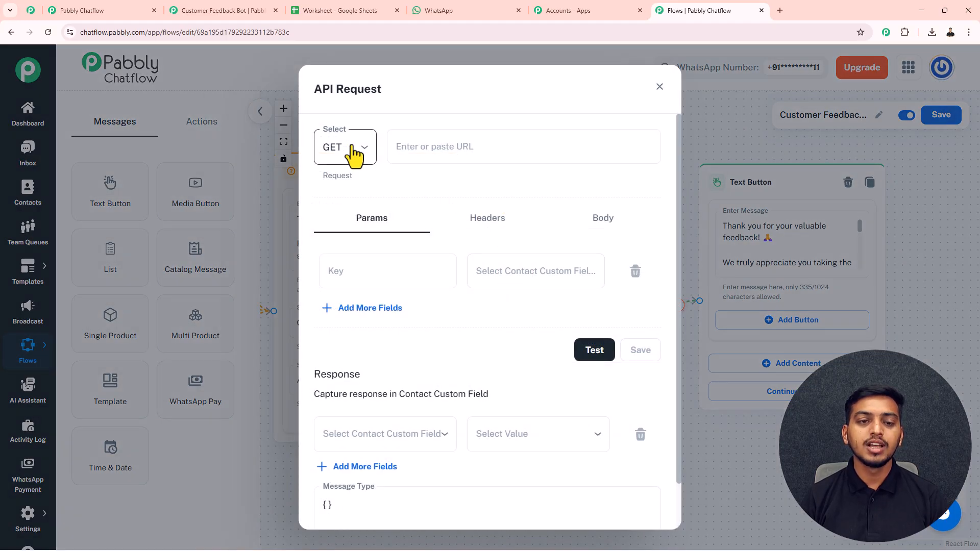
pyautogui.click(352, 147)
pyautogui.click(338, 204)
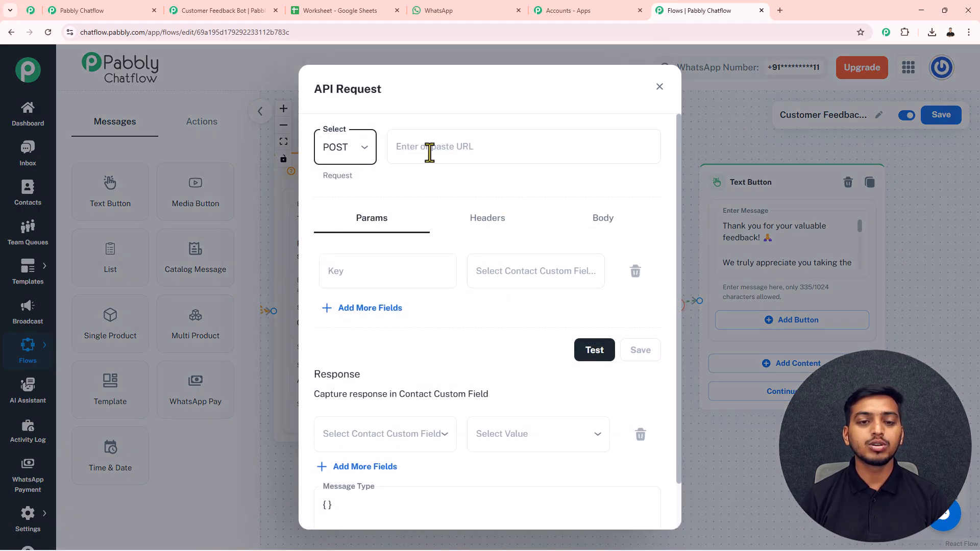
pyautogui.click(430, 151)
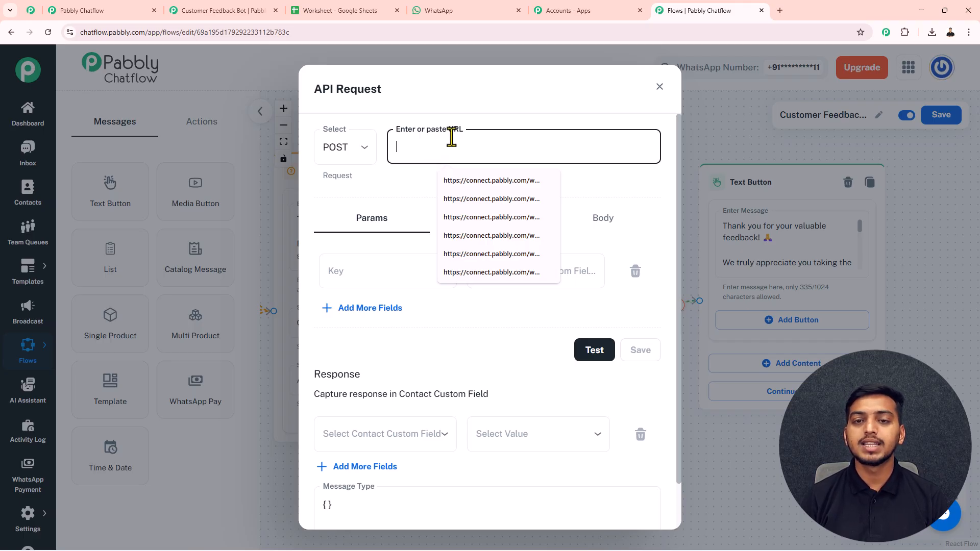
# Switch to Pabbly Connect from the Pabbly apps page and start a new workflow using the New (Beta) builder
pyautogui.click(580, 12)
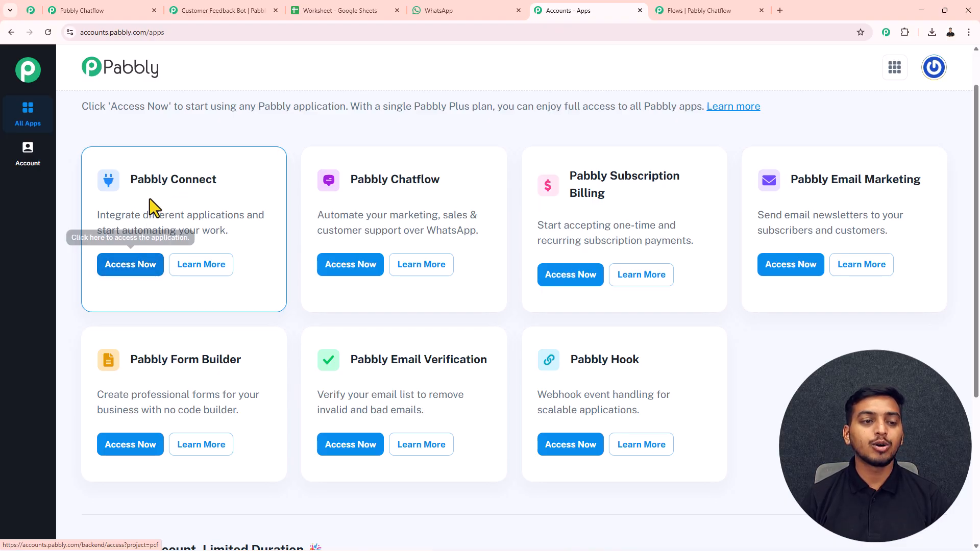
pyautogui.click(135, 270)
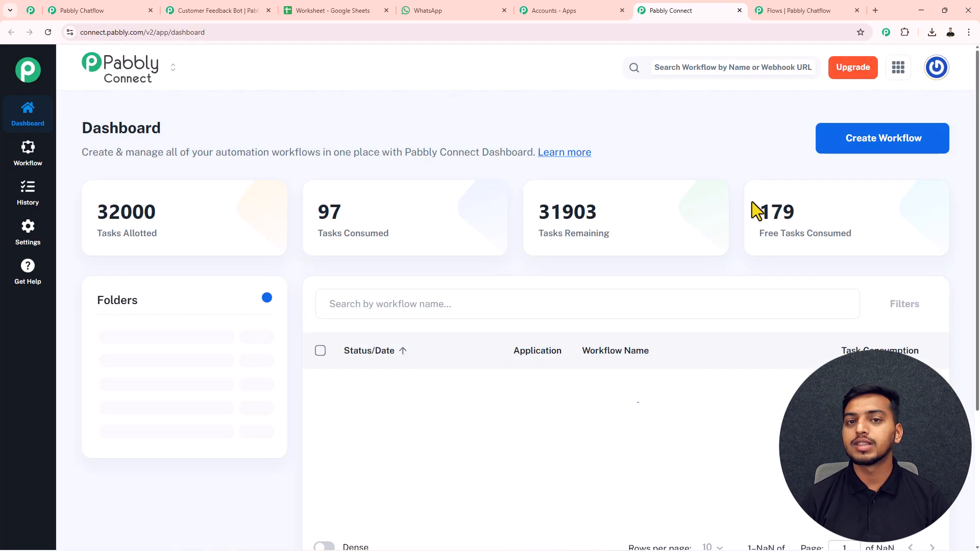
pyautogui.click(861, 145)
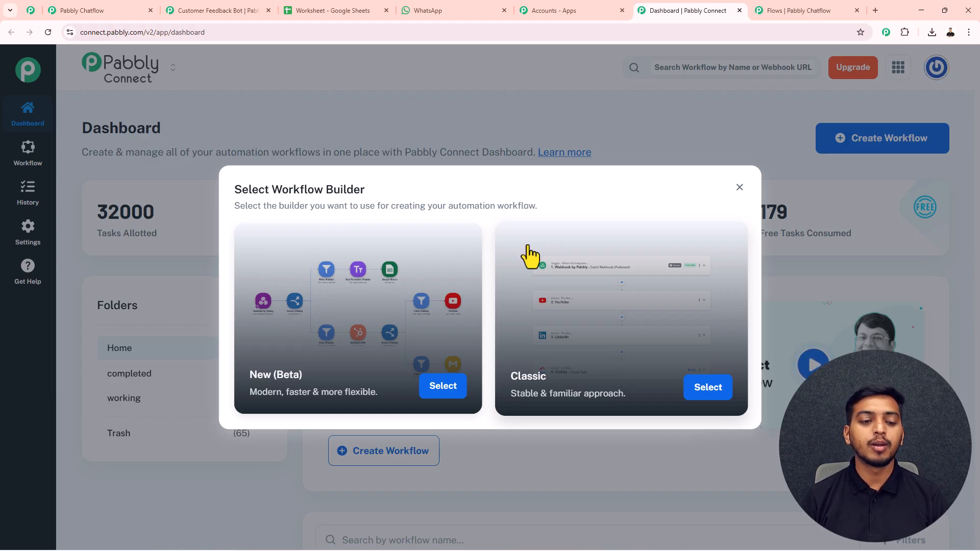
pyautogui.click(458, 386)
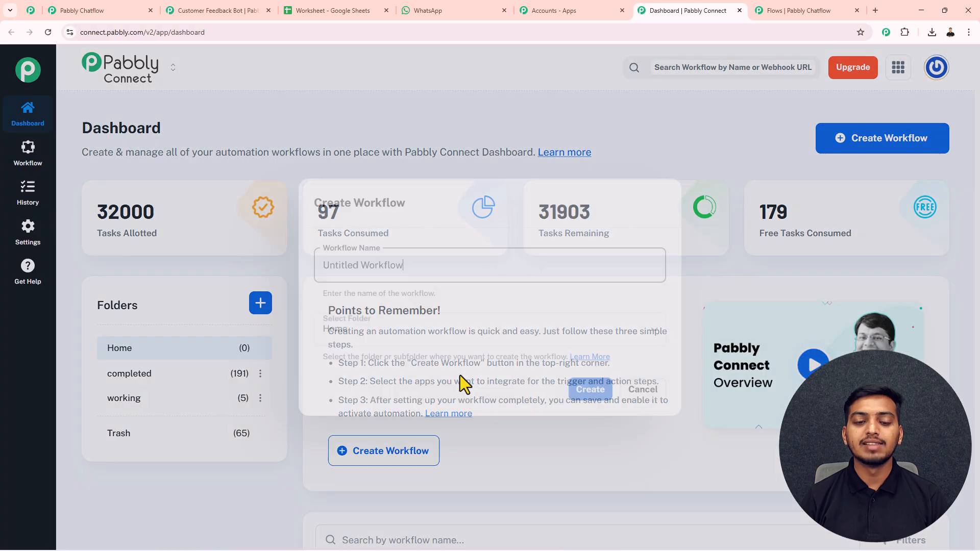
# Name the workflow "Customer Feedback Bot", choose the working folder and create it
pyautogui.moveTo(404, 267); pyautogui.dragTo(290, 270)
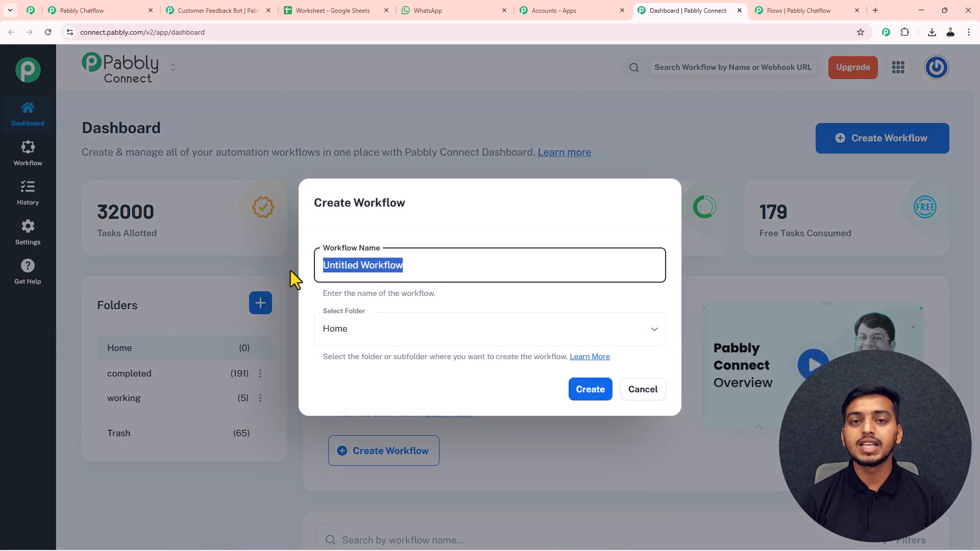
pyautogui.write('Customer Feedback Bot')
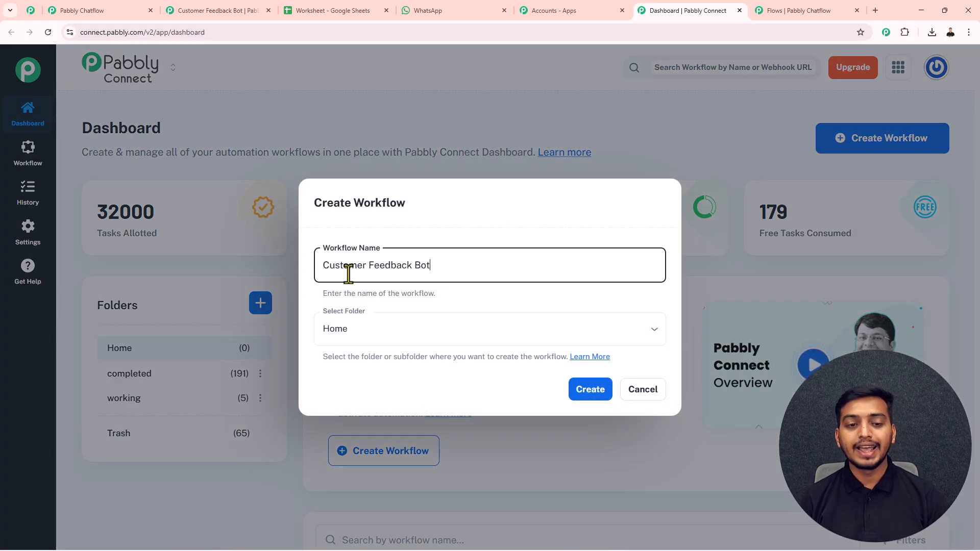
pyautogui.click(367, 322)
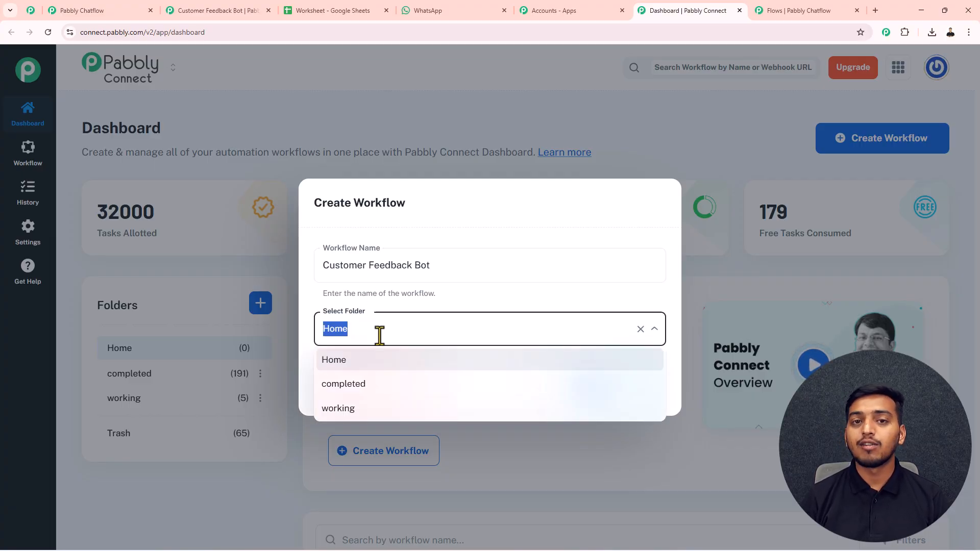
pyautogui.click(361, 412)
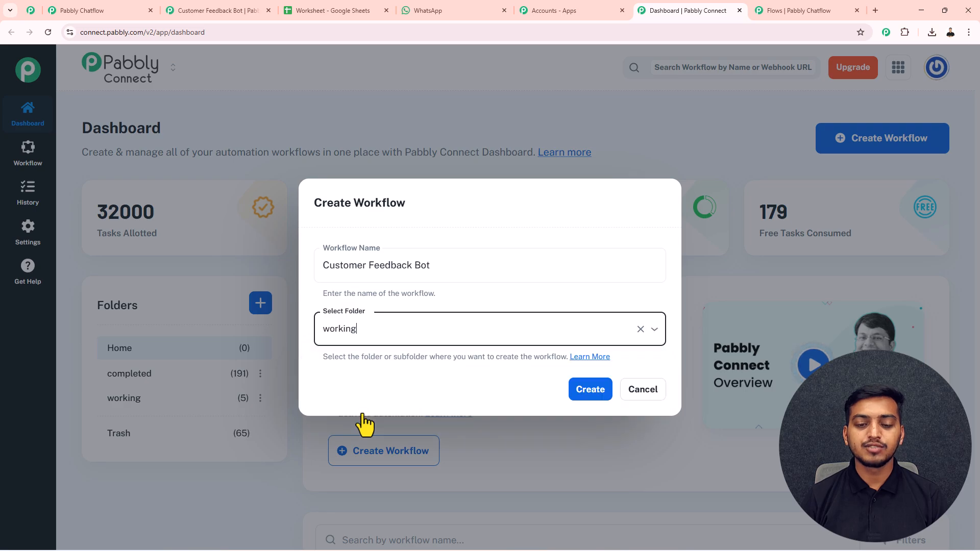
pyautogui.click(596, 392)
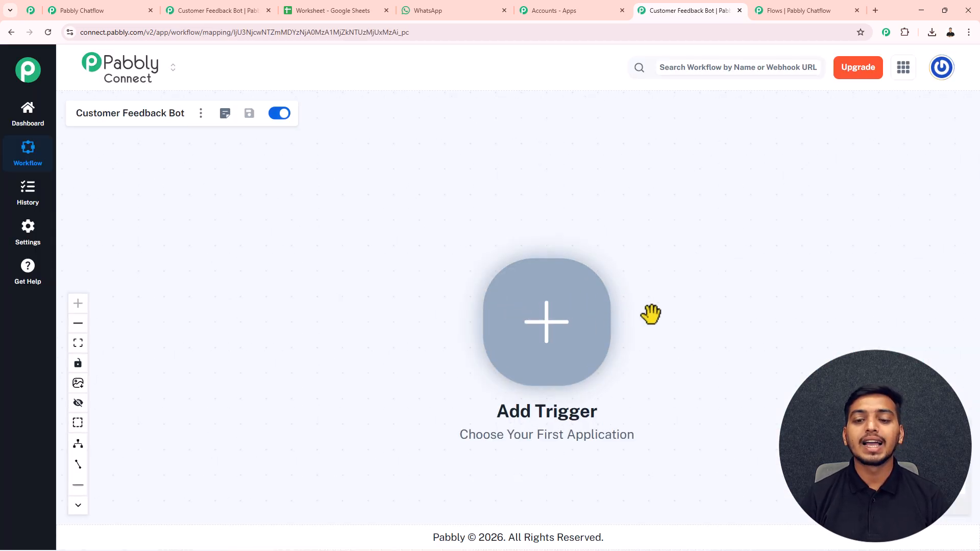
# Set the workflow's trigger to Pabbly Chatflow with the New Message Received event and connect it
pyautogui.moveTo(630, 322); pyautogui.dragTo(446, 293)
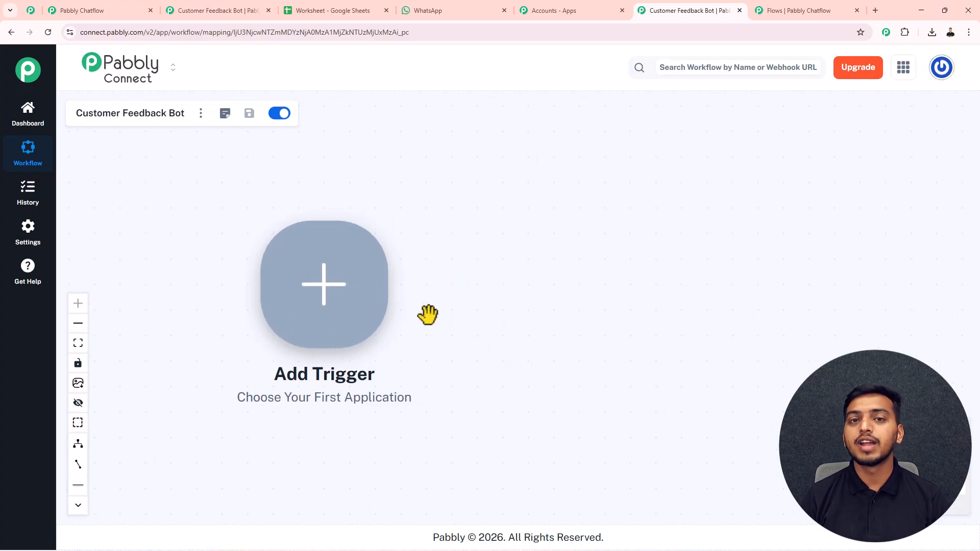
pyautogui.click(324, 286)
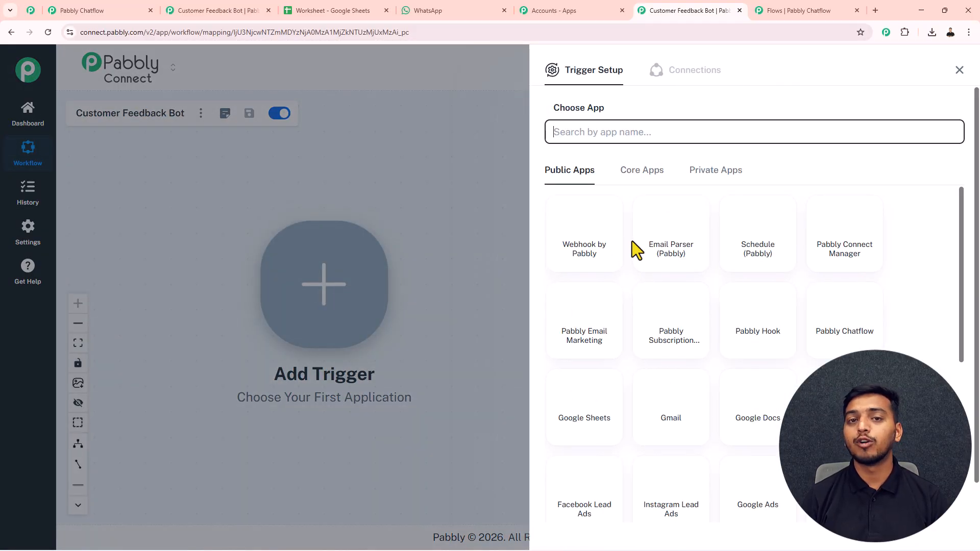
pyautogui.click(844, 319)
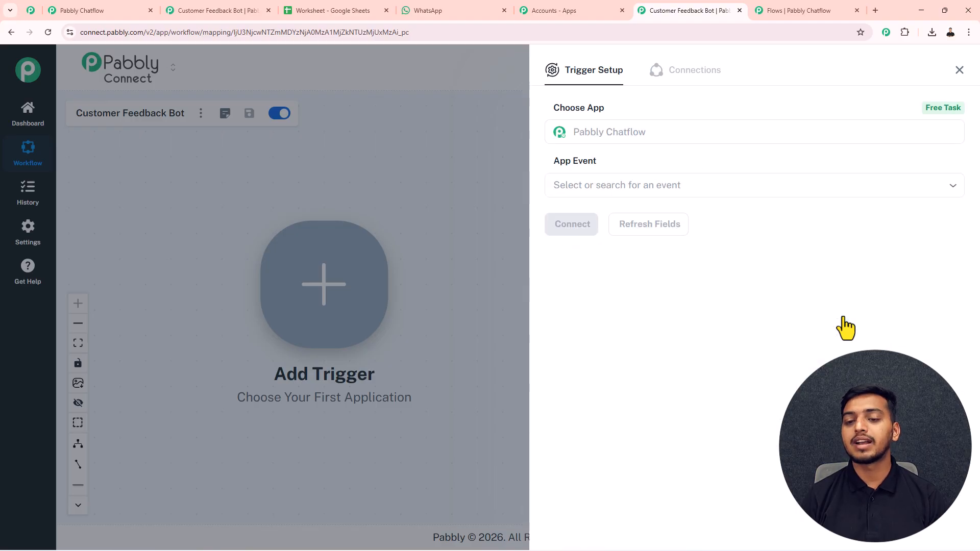
pyautogui.click(623, 187)
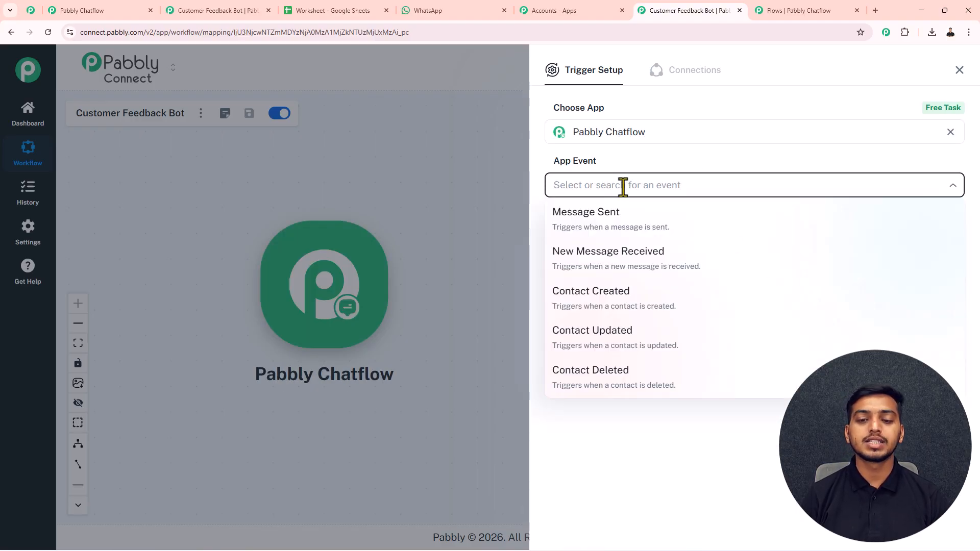
pyautogui.click(625, 267)
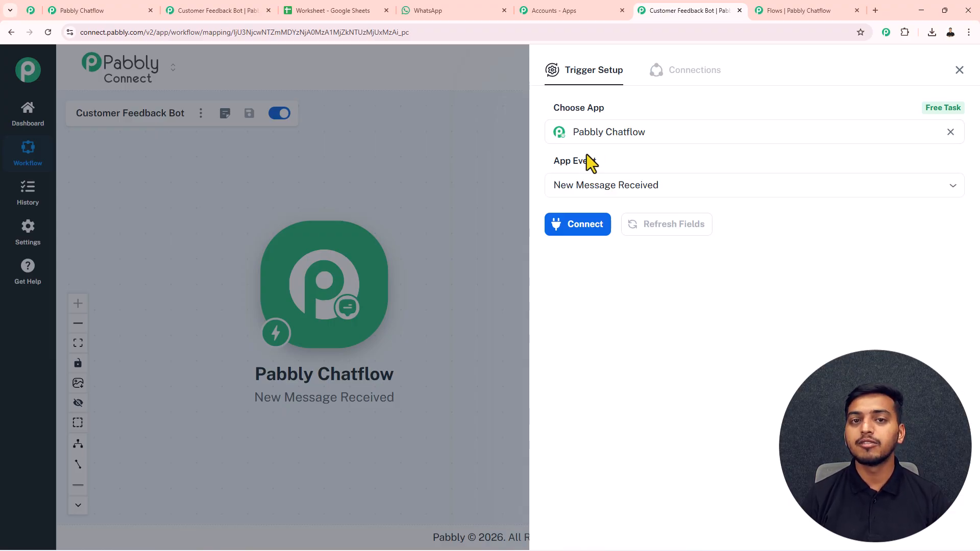
pyautogui.click(580, 225)
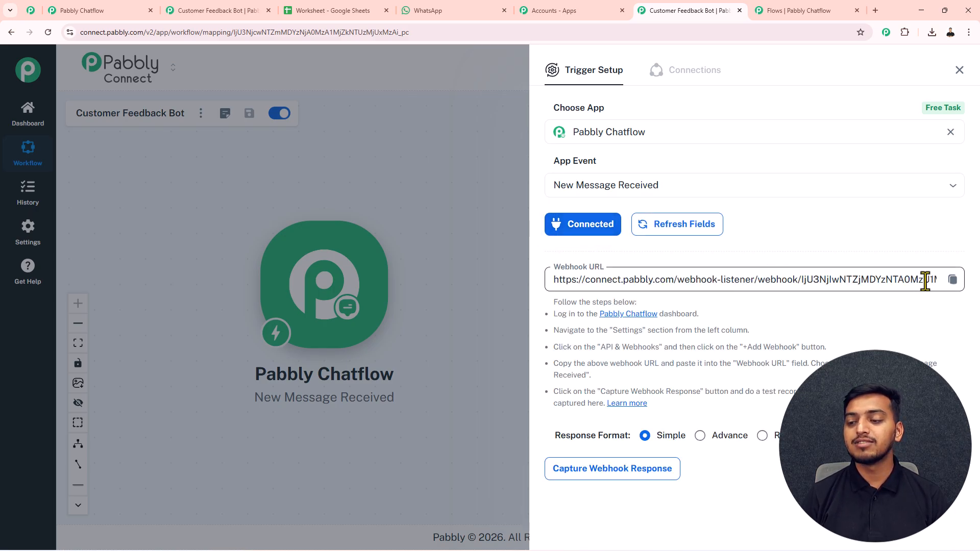
# Copy the trigger's webhook URL and paste it as the URL of the API Request block in Pabbly Chatflow
pyautogui.click(951, 280)
pyautogui.click(772, 12)
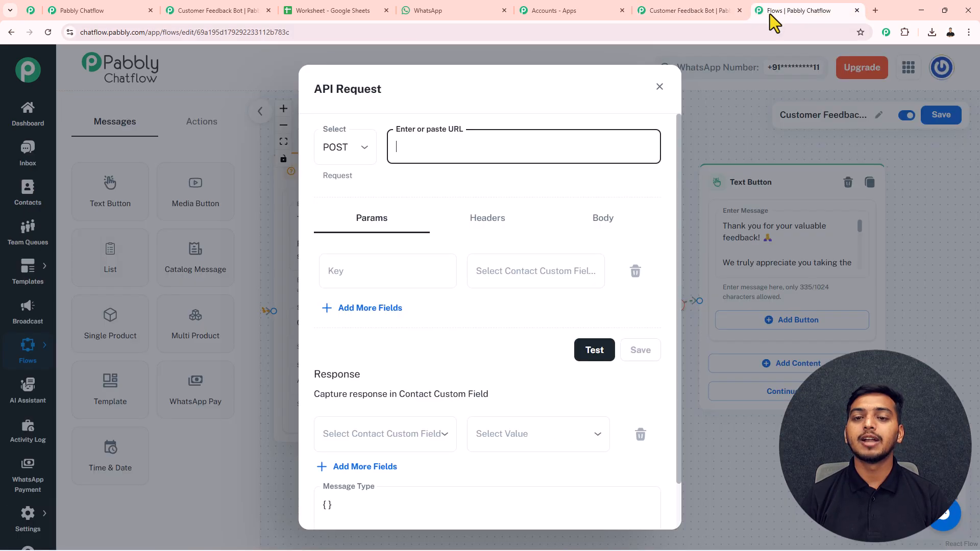
pyautogui.click(479, 142)
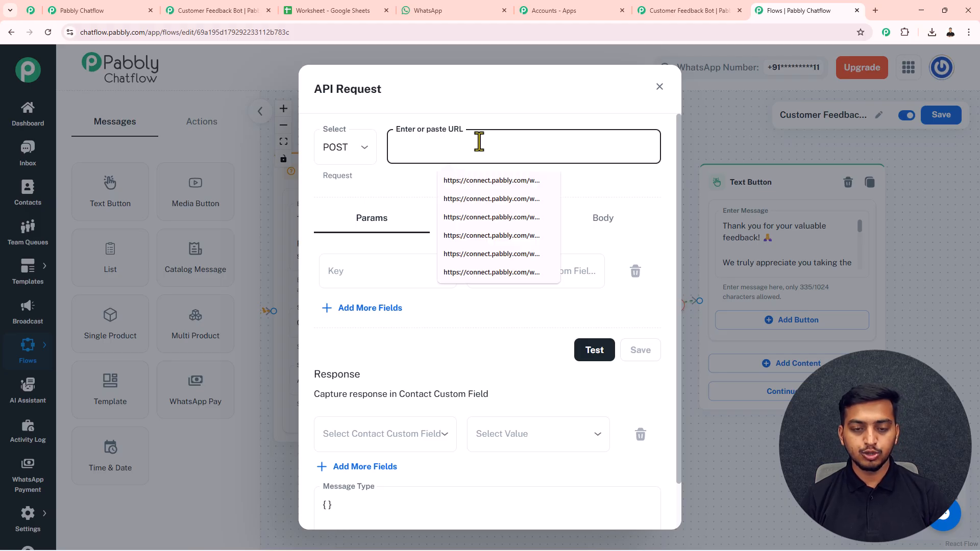
pyautogui.hotkey('ctrl', 'v')
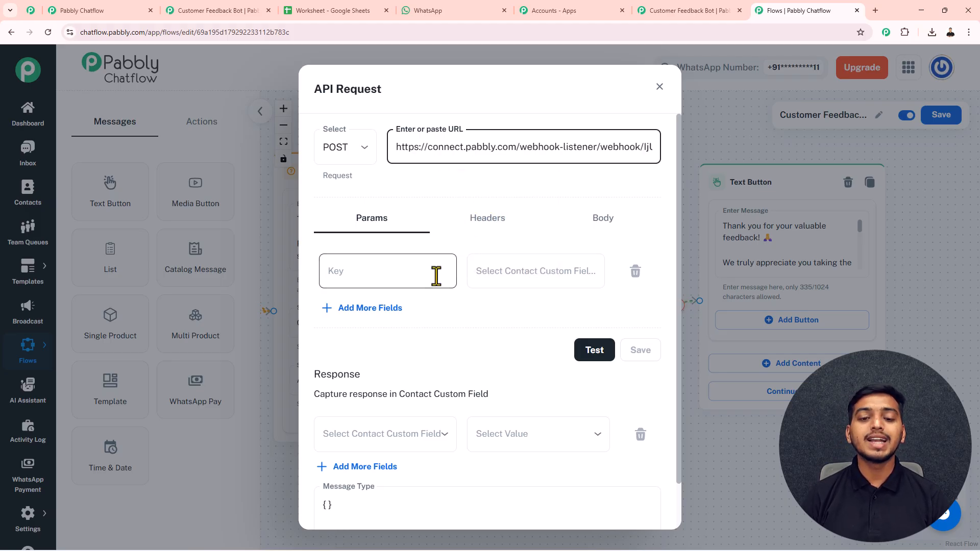
# Fill the first request parameter with the key Name mapped to the $Name contact field
pyautogui.click(527, 276)
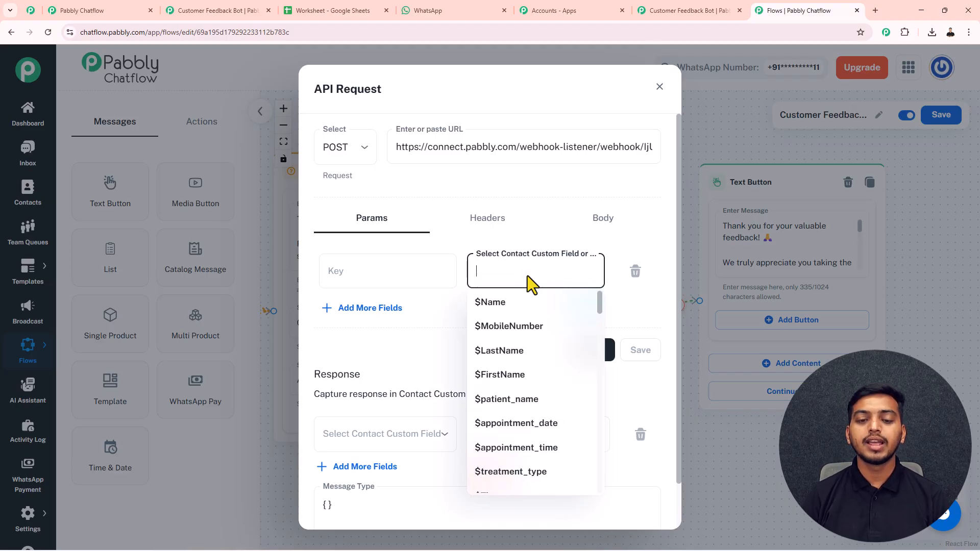
pyautogui.click(490, 302)
pyautogui.click(432, 271)
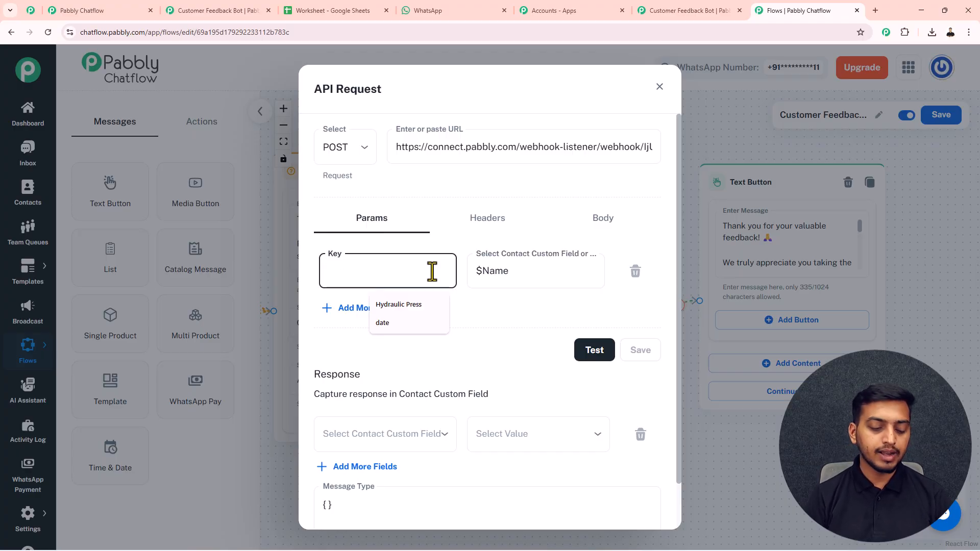
pyautogui.write('Name')
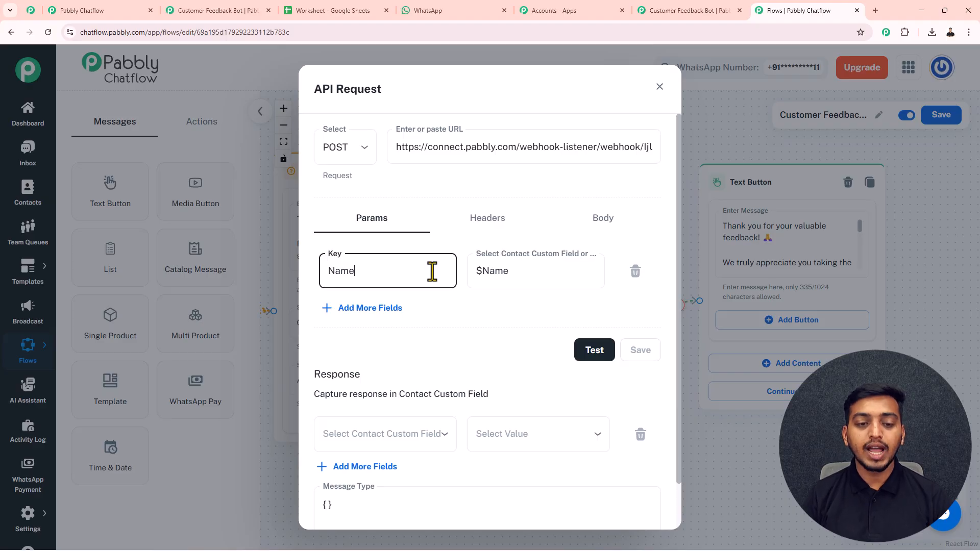
# Add three more parameters: Phone mapped to $MobileNumber, Rating to $Ratings and Feedback to $Concern
pyautogui.click(396, 308)
pyautogui.click(501, 322)
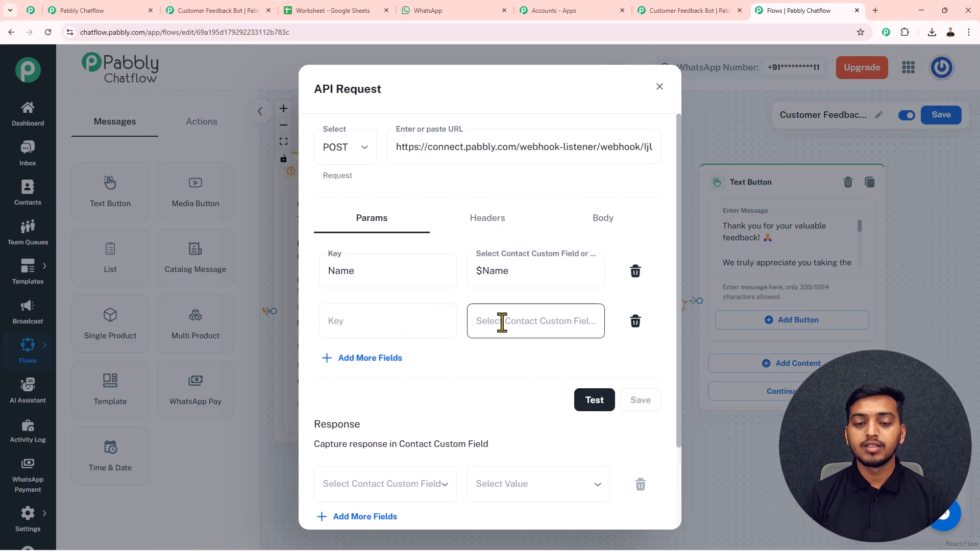
pyautogui.click(516, 376)
pyautogui.click(331, 322)
pyautogui.write('mber')
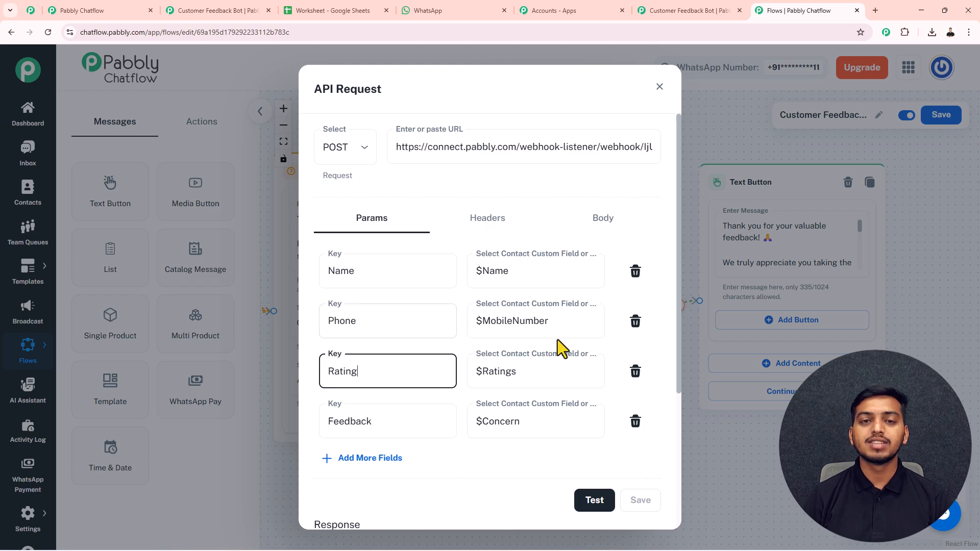
# Run a test of the API request with the static values Name, Phone, Rating and Feedback
pyautogui.click(594, 501)
pyautogui.click(418, 191)
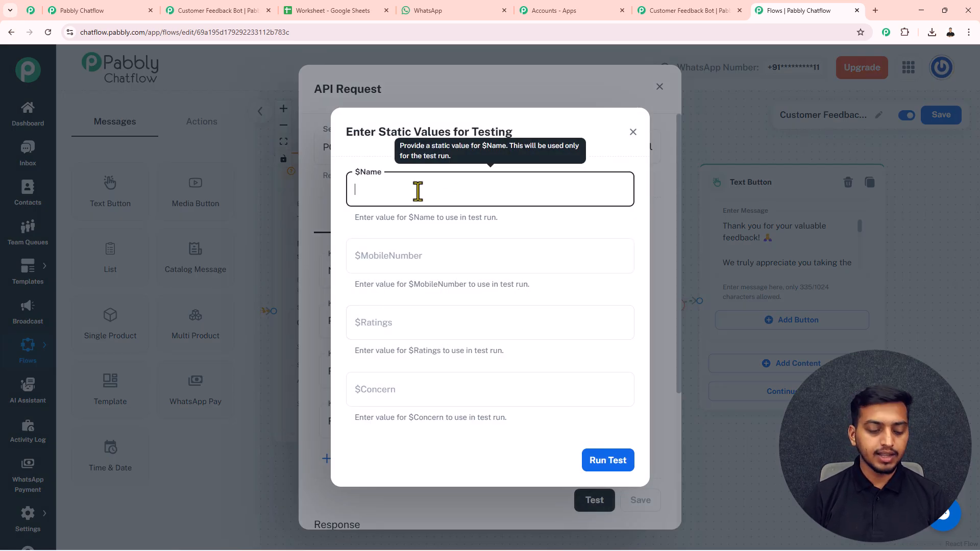
pyautogui.write('Name')
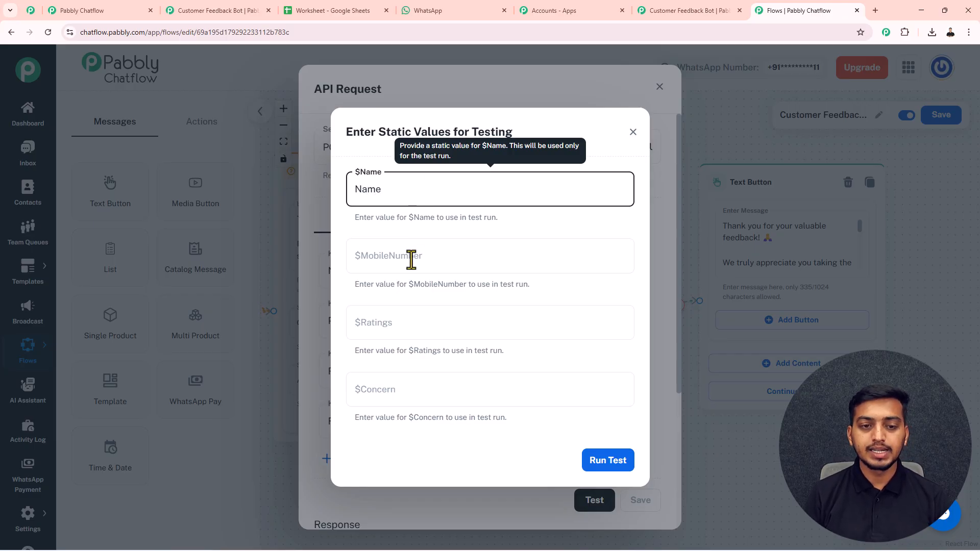
pyautogui.click(404, 262)
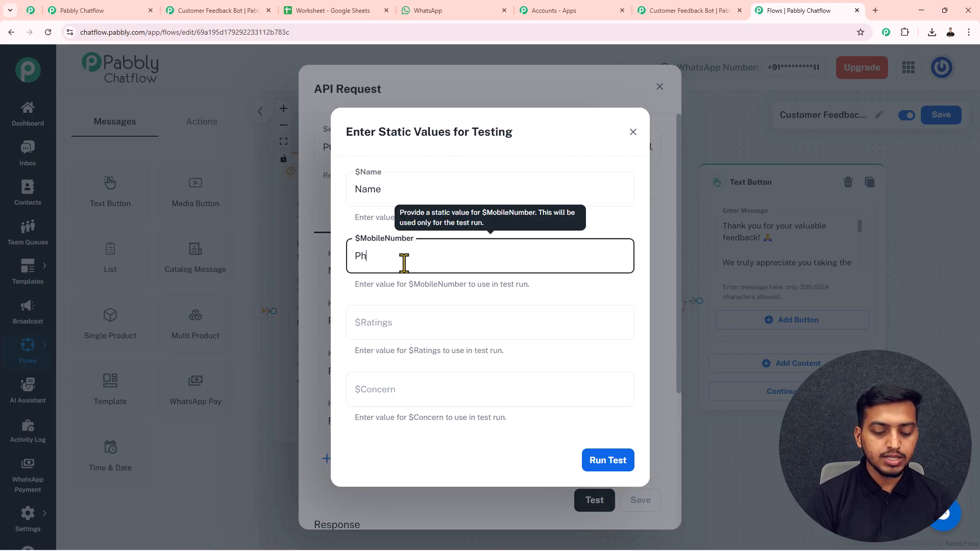
pyautogui.click(399, 320)
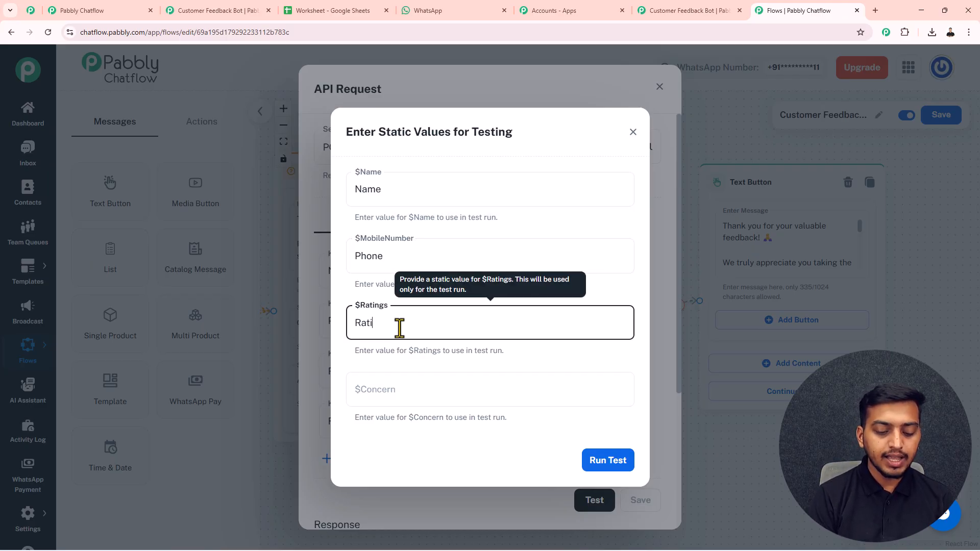
pyautogui.click(399, 389)
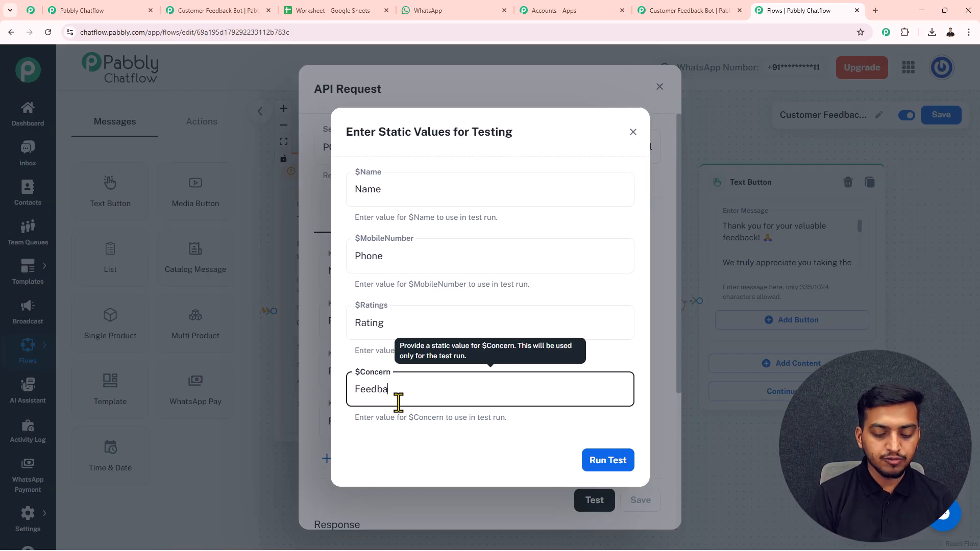
pyautogui.click(607, 460)
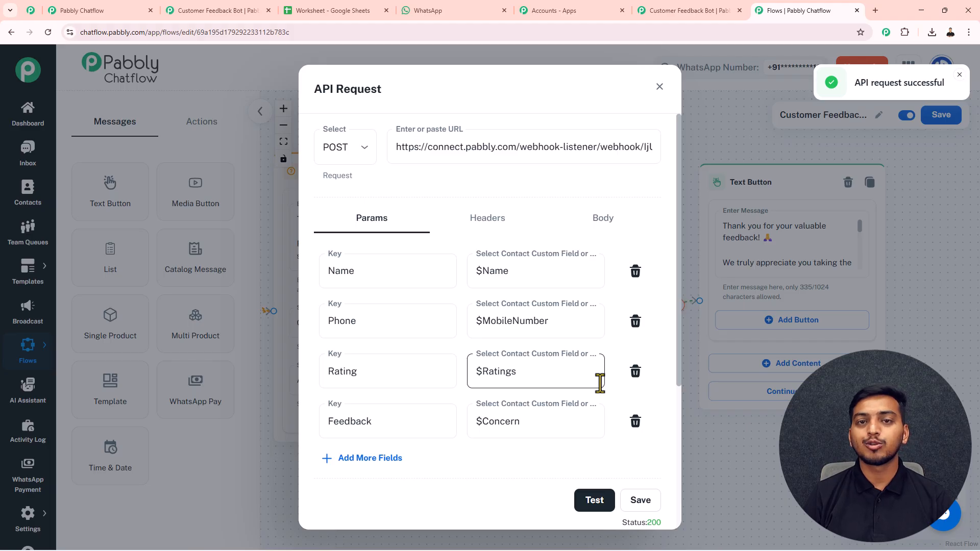
# Save and close the API Request settings, and save the whole feedback flow
pyautogui.click(645, 510)
pyautogui.click(659, 86)
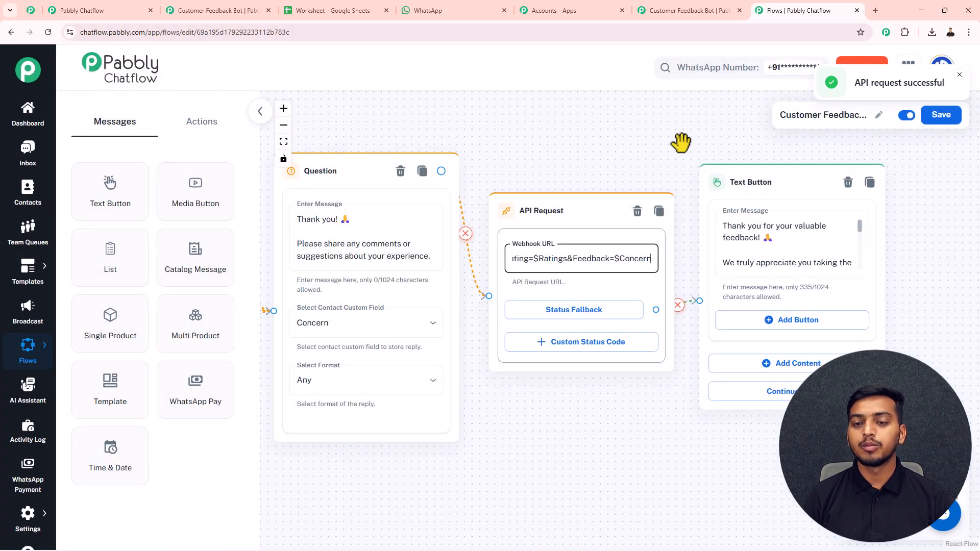
pyautogui.scroll(-3, 658, 142)
pyautogui.scroll(-3, 620, 134)
pyautogui.moveTo(621, 146); pyautogui.dragTo(716, 187)
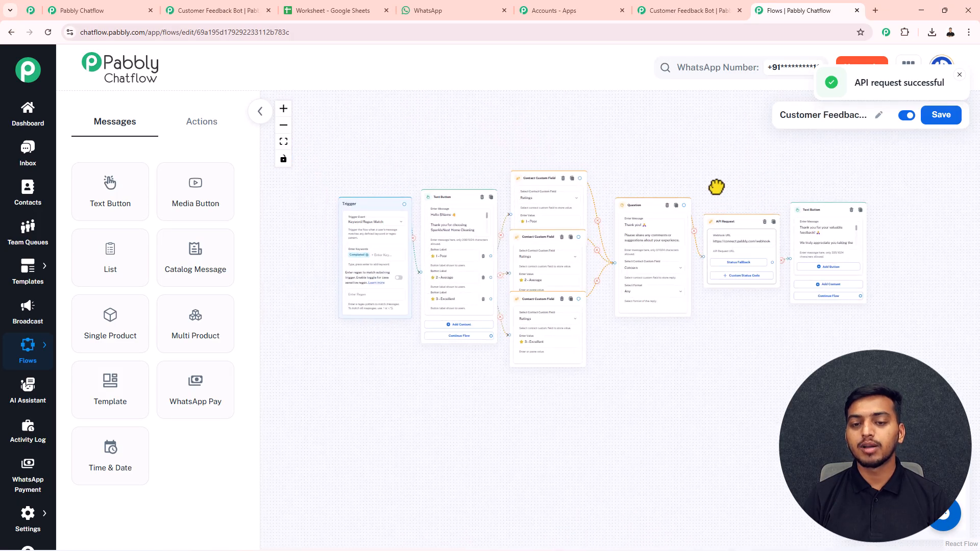
pyautogui.scroll(2, 648, 166)
pyautogui.scroll(2, 658, 169)
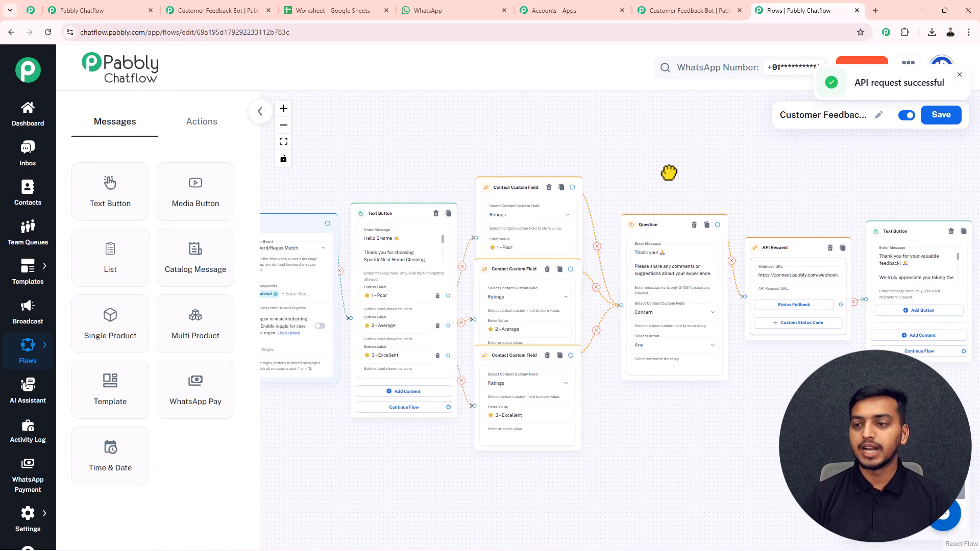
pyautogui.click(939, 120)
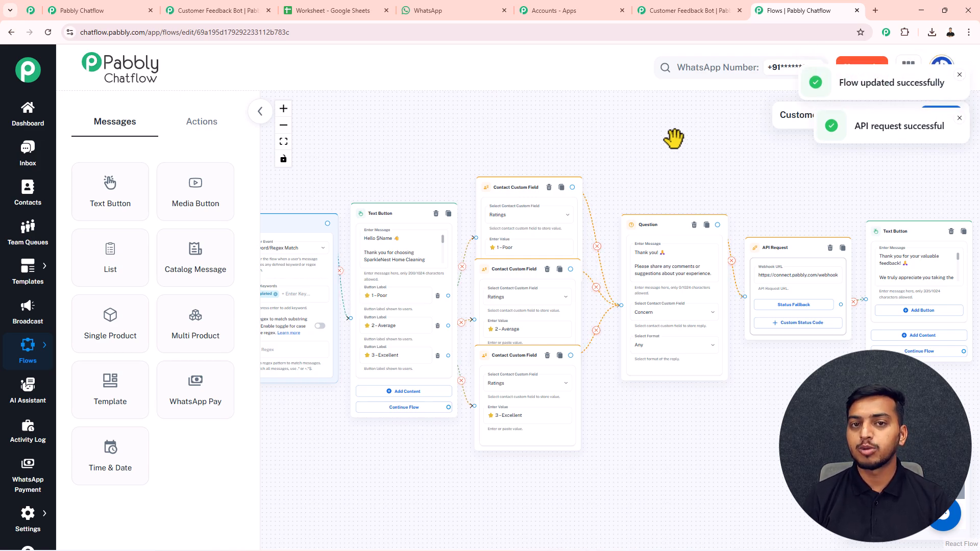
# Switch to the Pabbly Connect workflow, check the captured webhook response and close the trigger setup
pyautogui.click(684, 10)
pyautogui.scroll(-6, 656, 371)
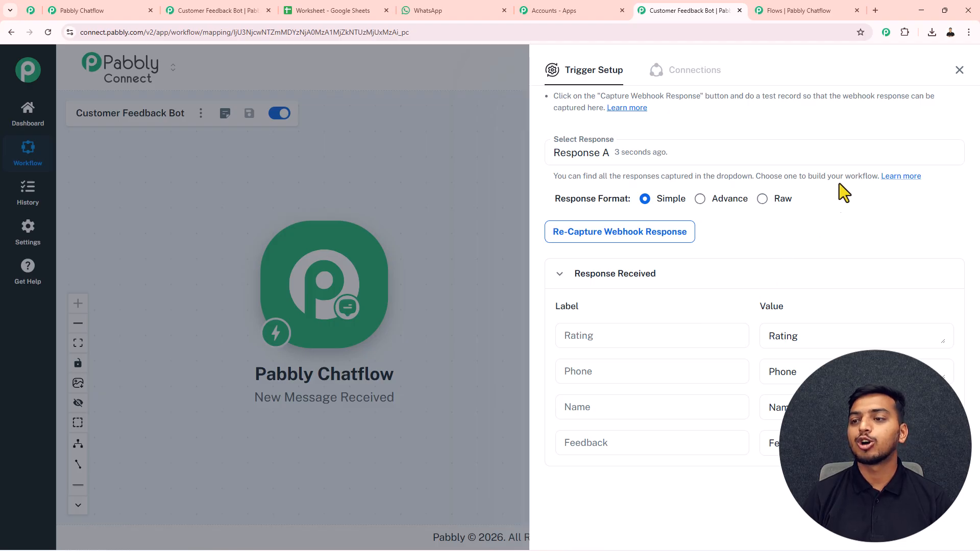
pyautogui.click(953, 75)
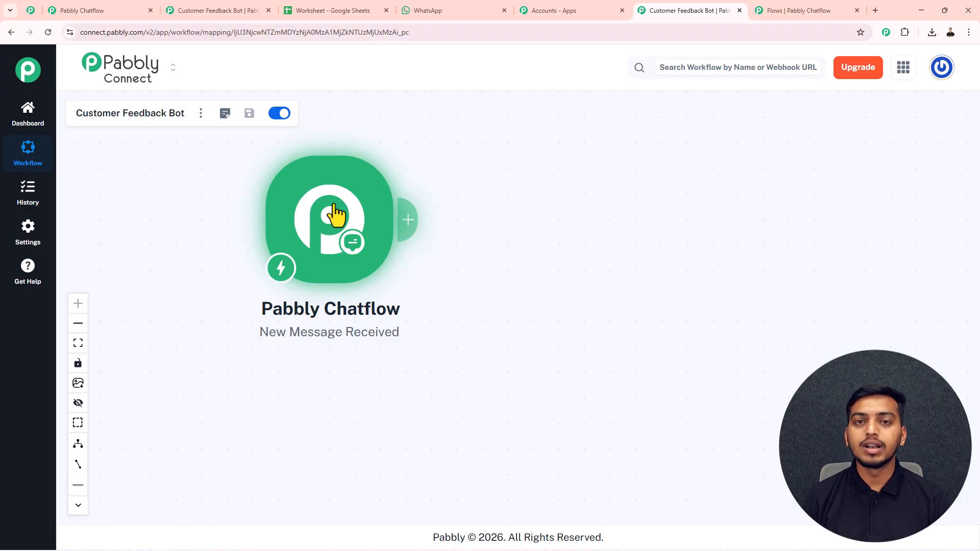
# Add a Google Sheets action with the Add New Row event after the trigger and start connecting it
pyautogui.click(408, 221)
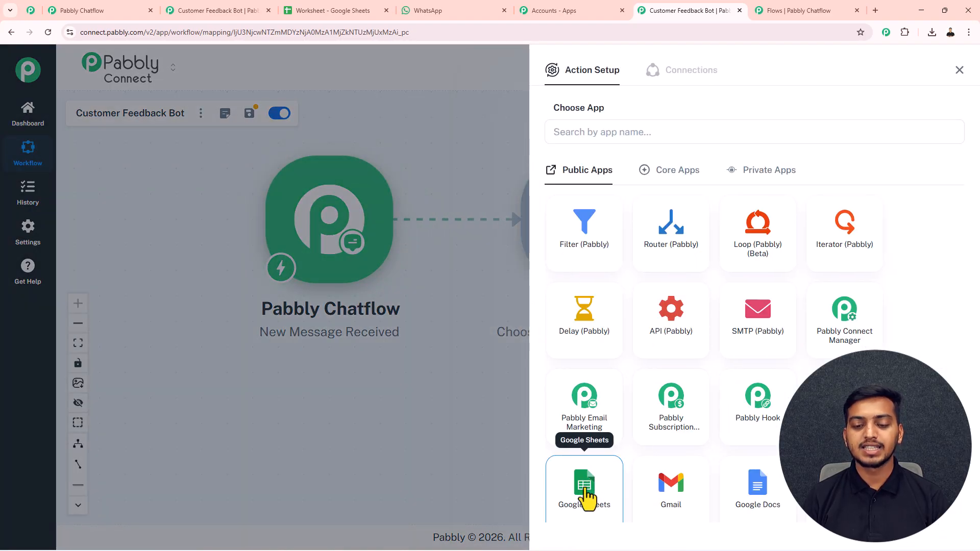
pyautogui.click(585, 490)
pyautogui.click(610, 185)
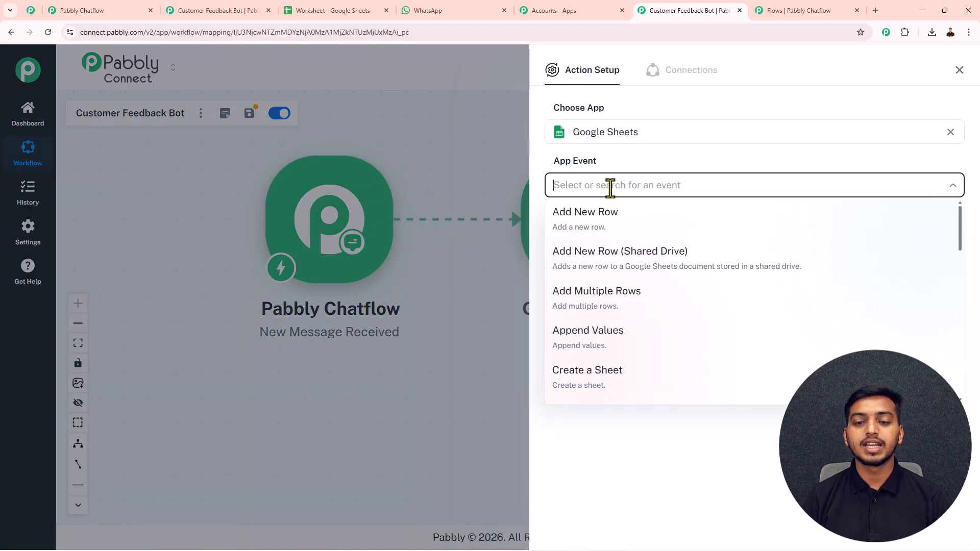
pyautogui.click(597, 229)
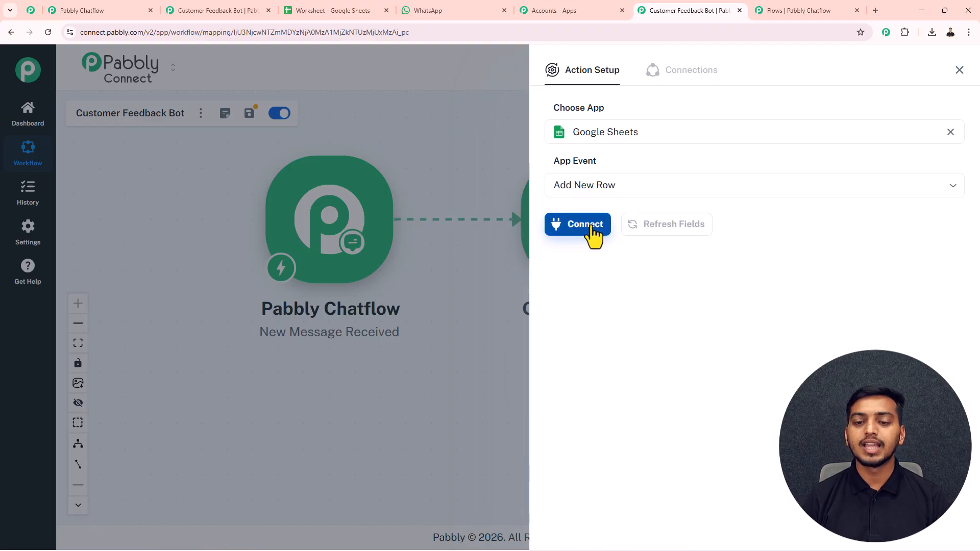
pyautogui.click(585, 224)
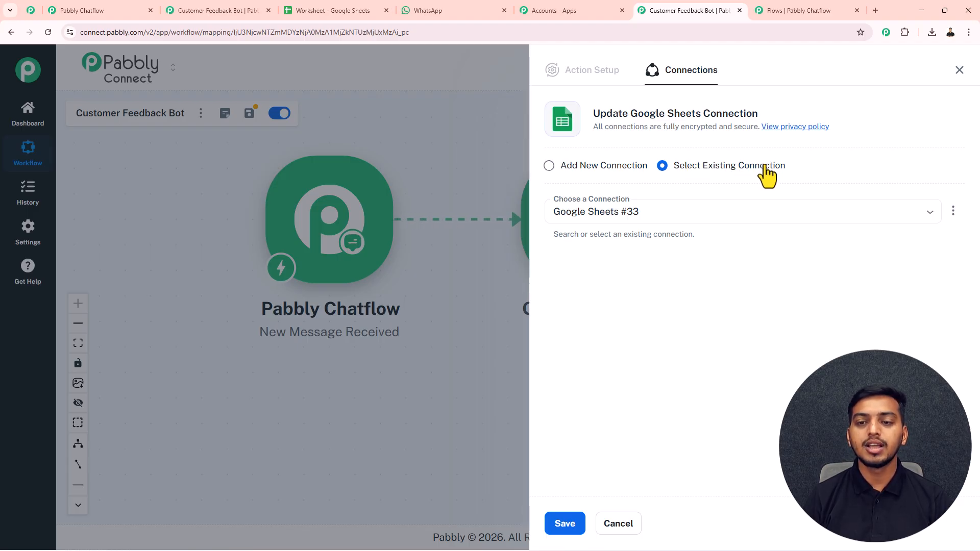
# Authorise a new Google Sheets connection with the Google account, and select the Worksheet spreadsheet with its Ratings sheet
pyautogui.click(549, 169)
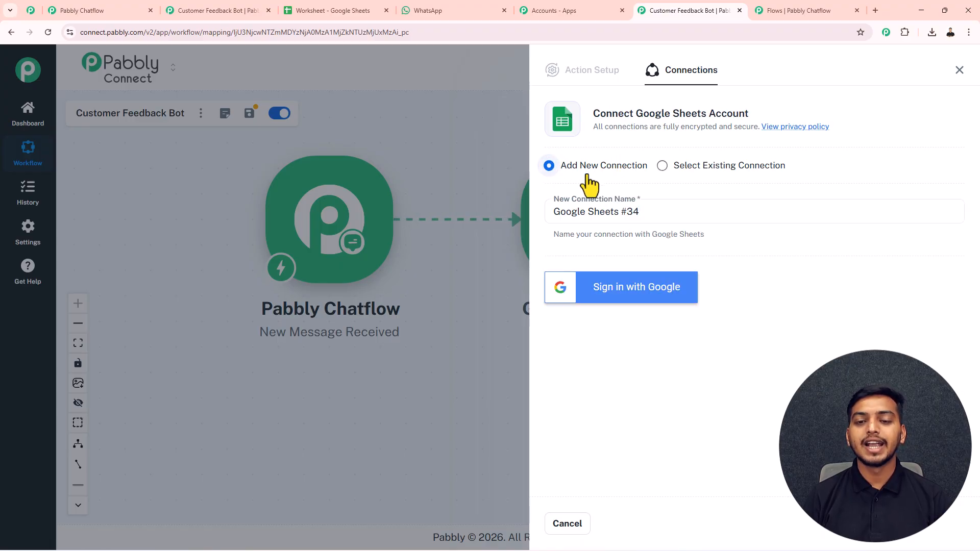
pyautogui.click(598, 288)
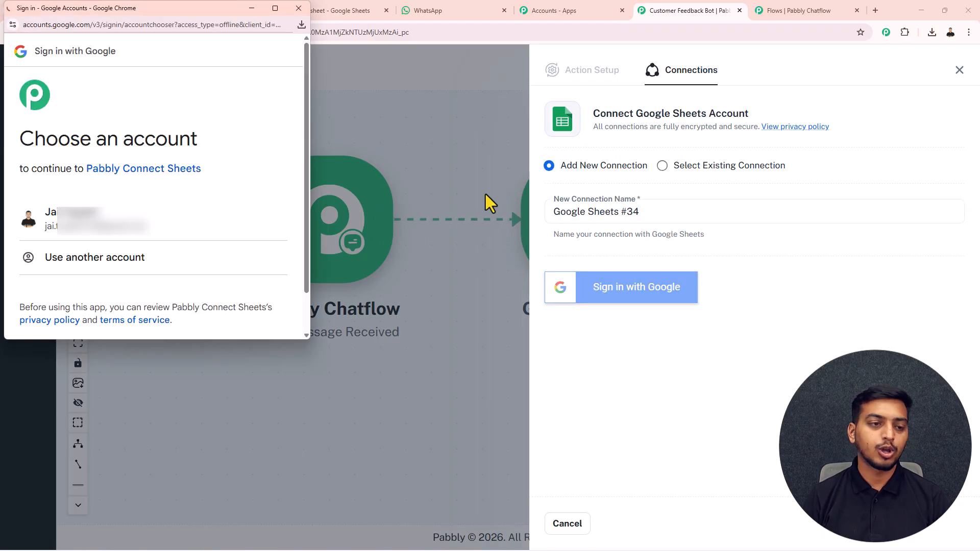
pyautogui.click(101, 223)
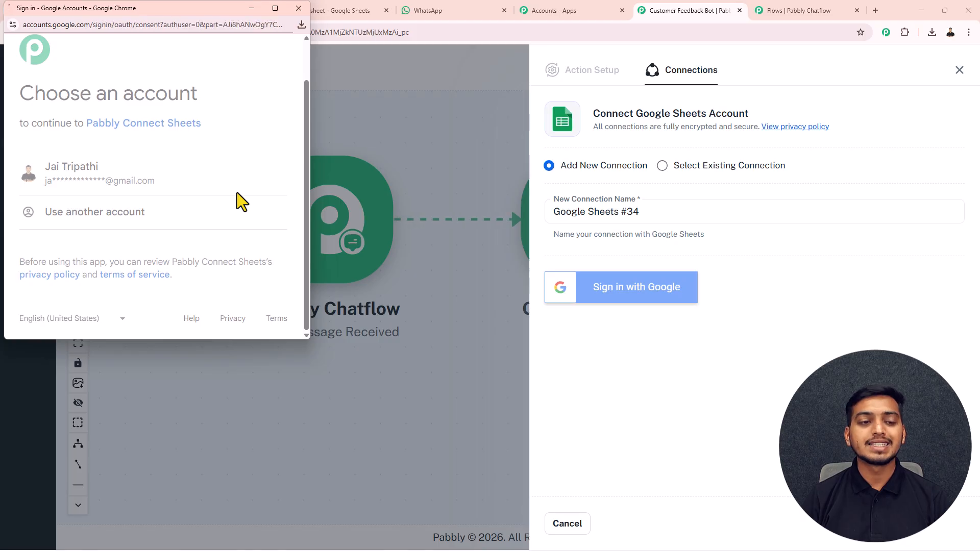
pyautogui.scroll(-5, 225, 250)
pyautogui.click(224, 271)
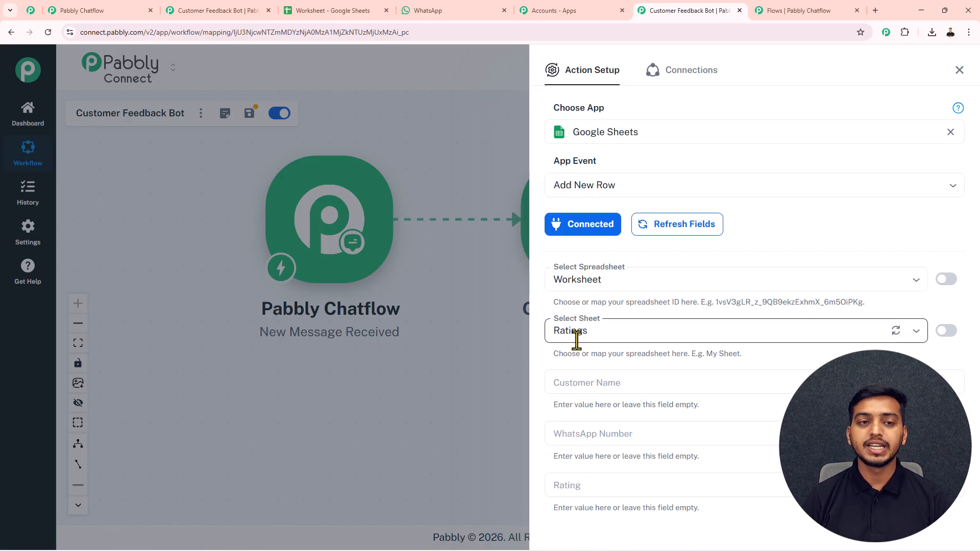
# Check the Ratings sheet's columns, and map the trigger's Name to Customer Name and Phone to WhatsApp Number in the Google Sheets action
pyautogui.click(313, 11)
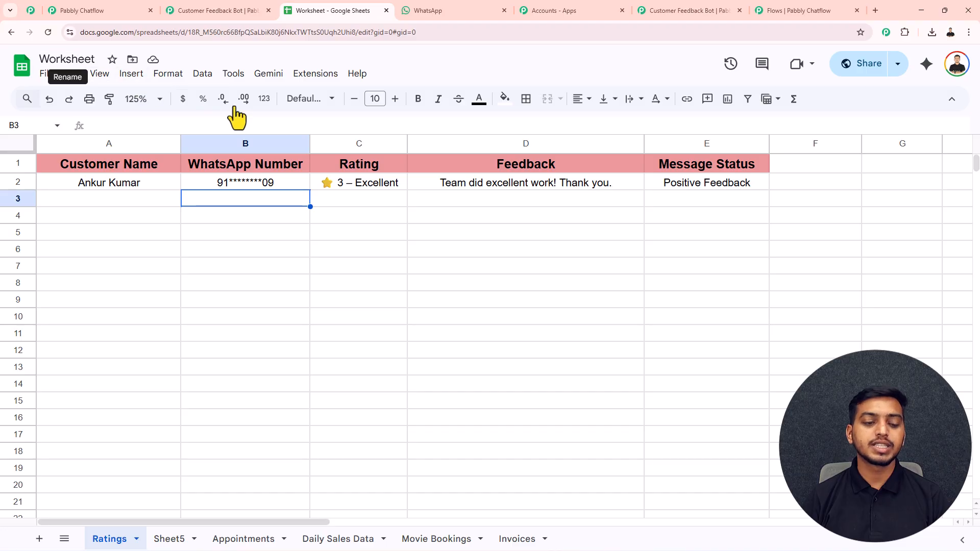
pyautogui.click(682, 10)
pyautogui.scroll(-4, 645, 403)
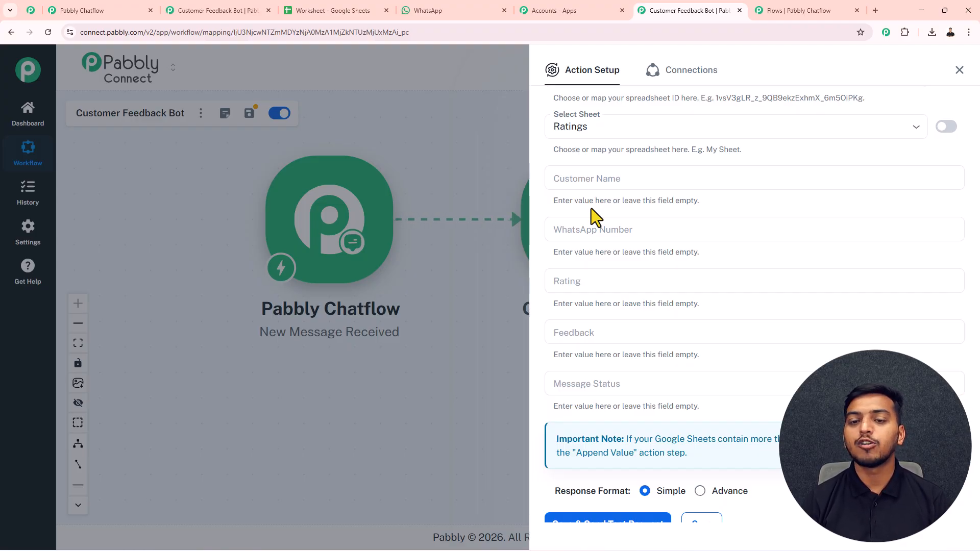
pyautogui.click(588, 186)
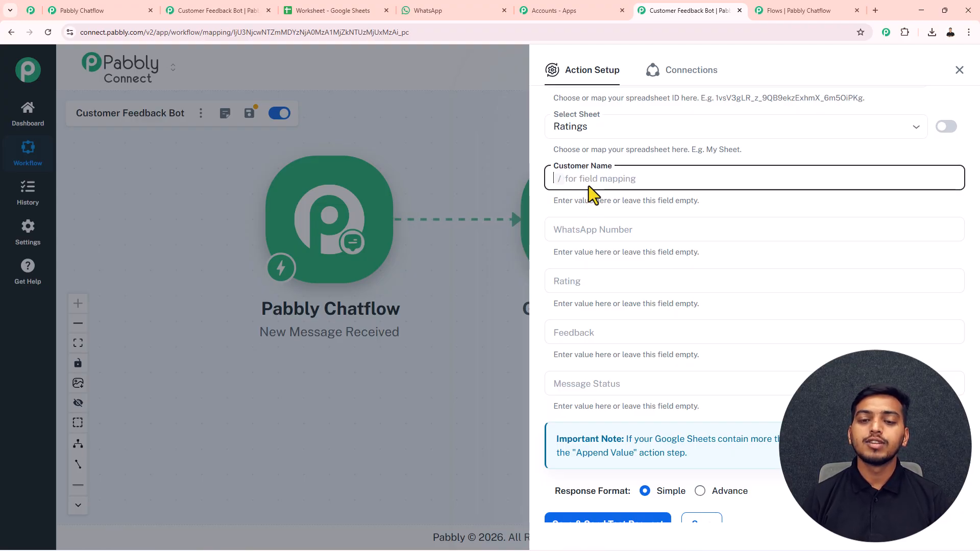
pyautogui.write('/name')
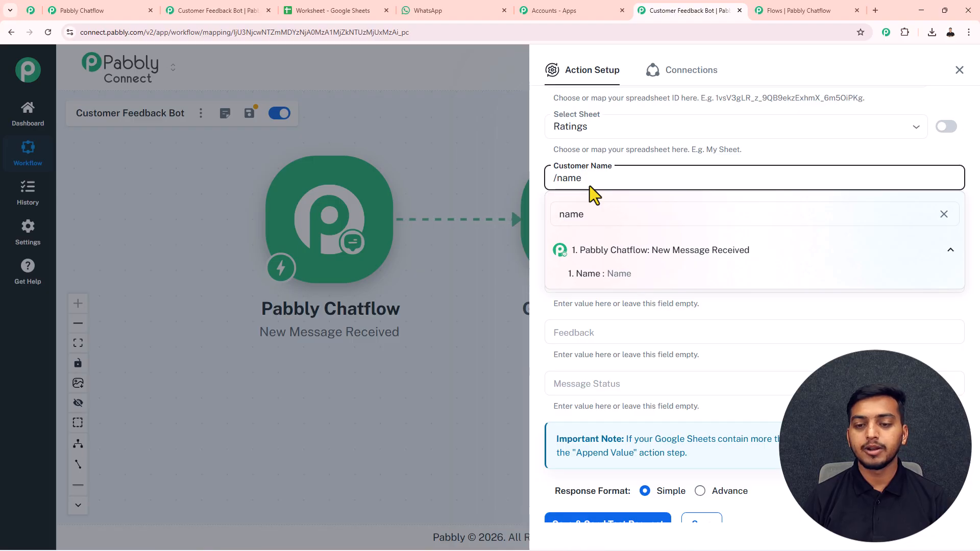
pyautogui.click(601, 276)
pyautogui.click(590, 235)
pyautogui.write('/')
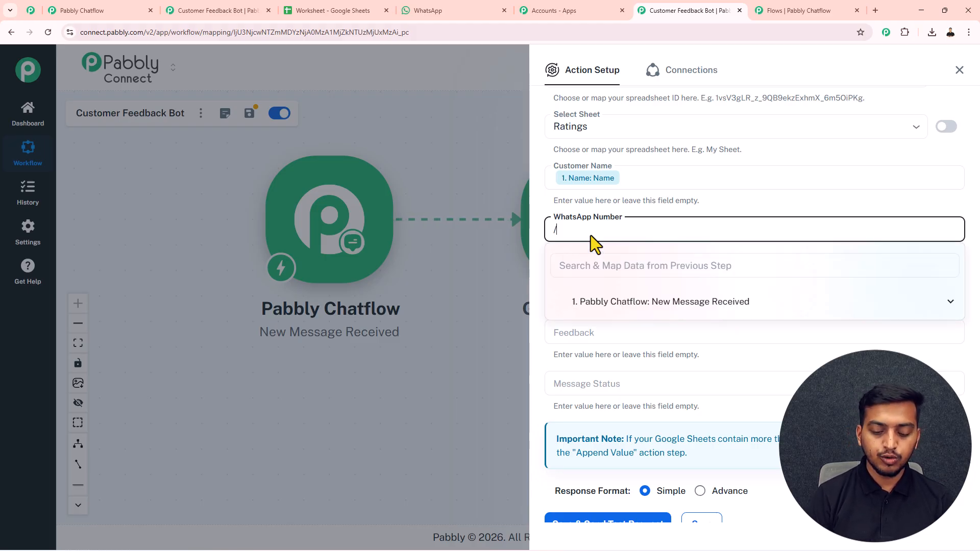
pyautogui.write('phone')
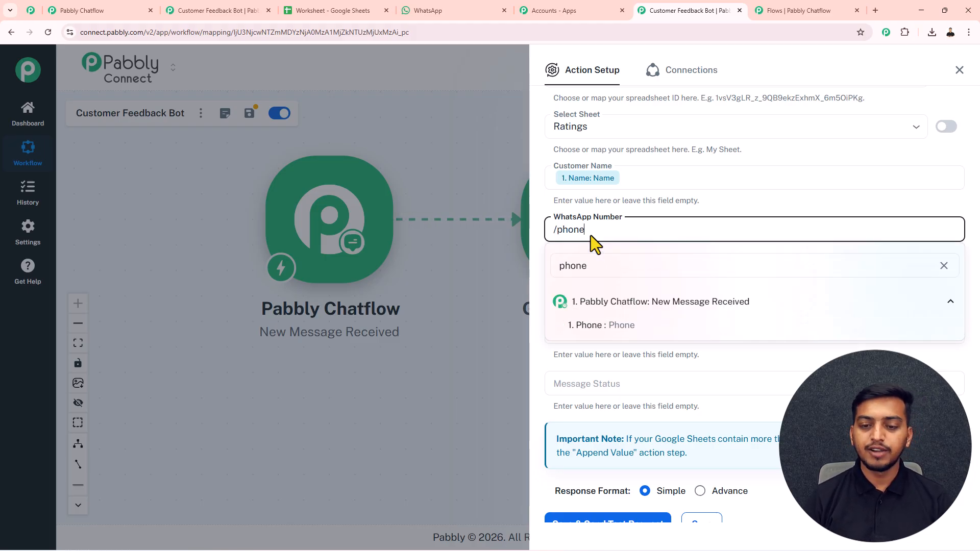
pyautogui.click(611, 325)
# Map the trigger's Rating value to the Rating field and its Feedback value to the Feedback field
pyautogui.click(571, 288)
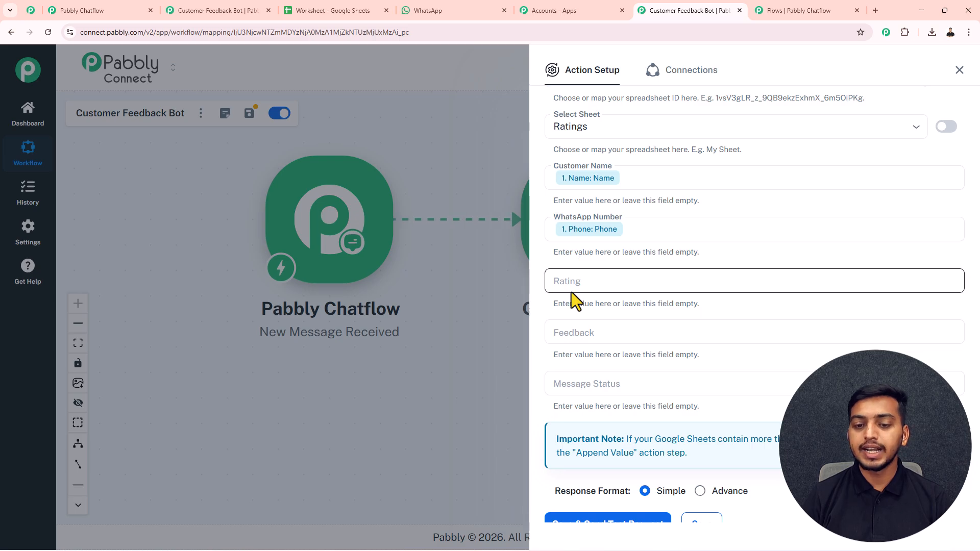
pyautogui.write('/rat')
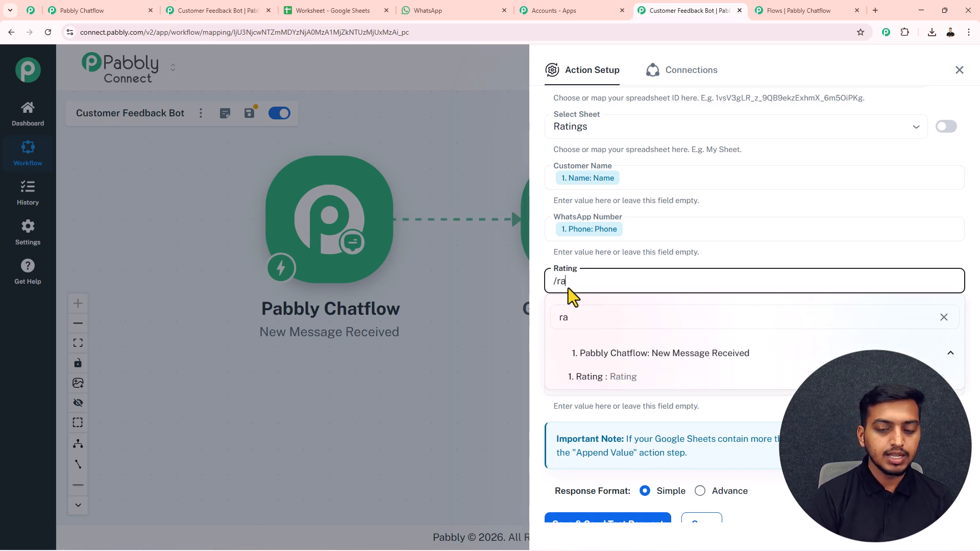
pyautogui.click(633, 377)
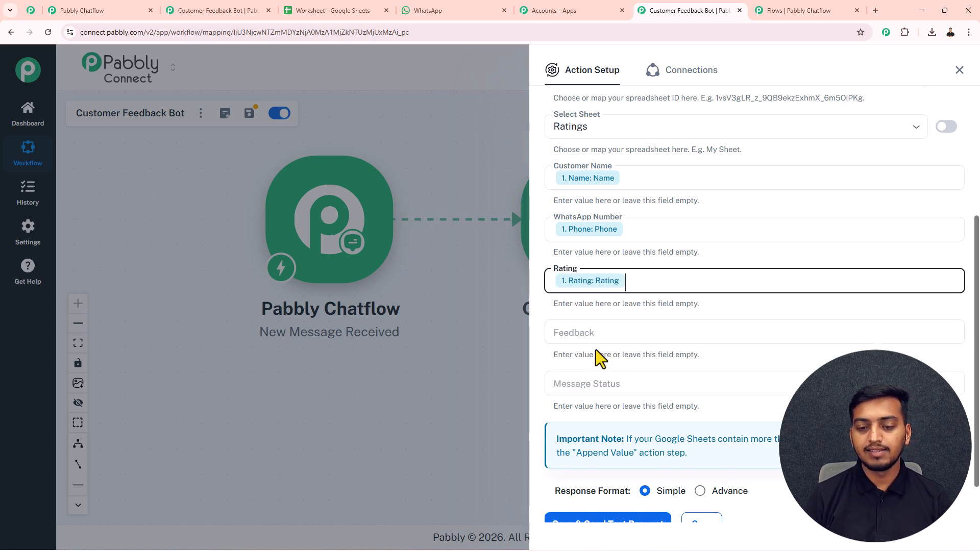
pyautogui.click(583, 334)
pyautogui.write('/feed')
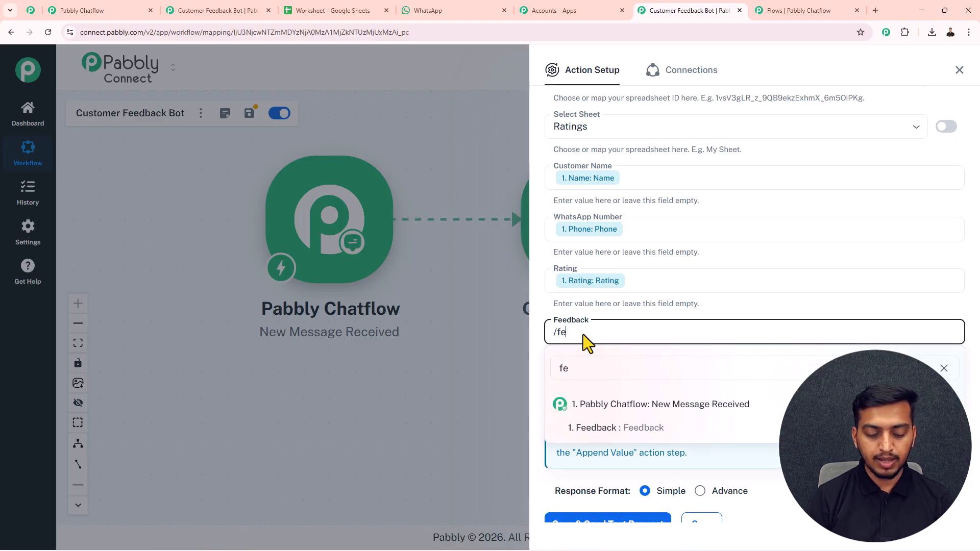
pyautogui.click(618, 427)
# Leave Message Status empty, save the action with a test request, and check the Ratings sheet for the new row
pyautogui.click(574, 383)
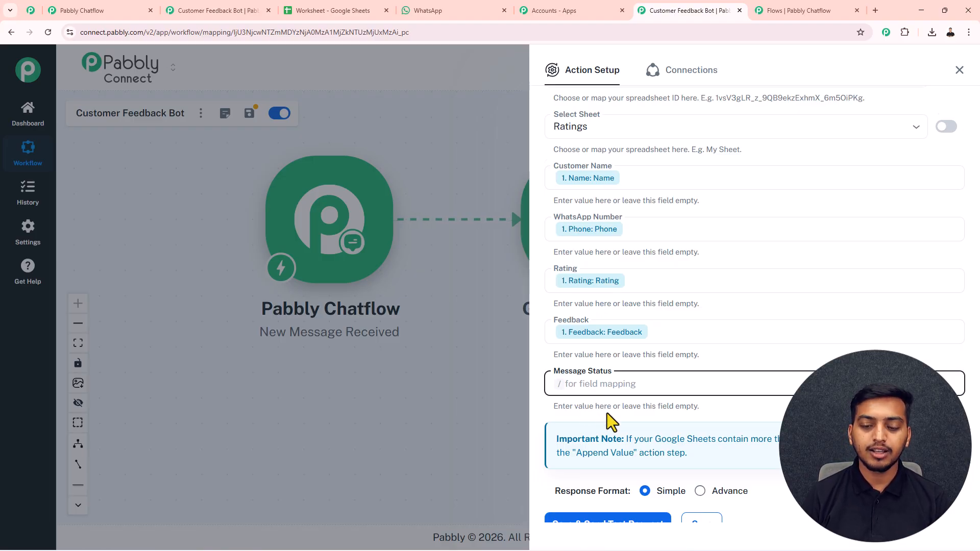
pyautogui.scroll(-1, 607, 413)
pyautogui.click(606, 475)
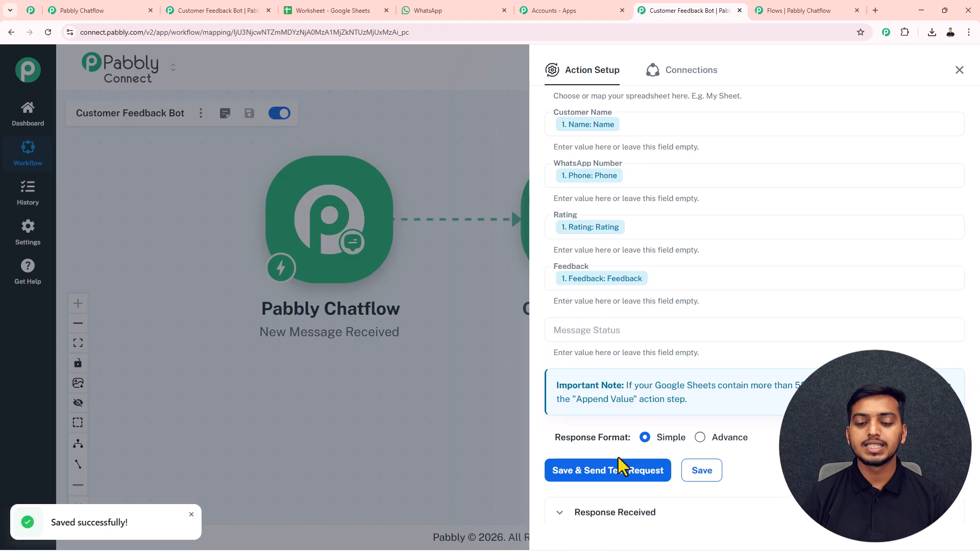
pyautogui.click(336, 9)
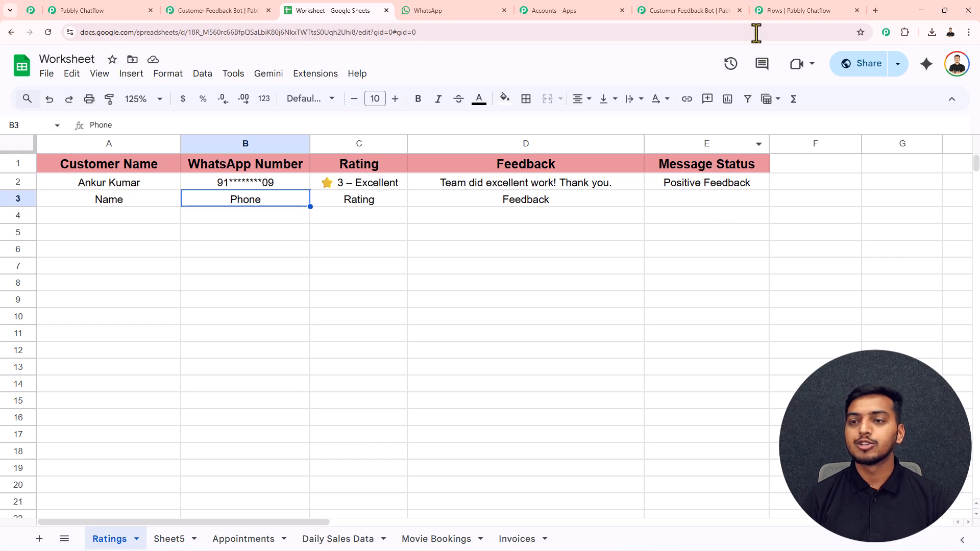
# Switch to the Pabbly Chatflow flow and review its nodes from the keyword trigger to the closing thank-you message
pyautogui.click(766, 13)
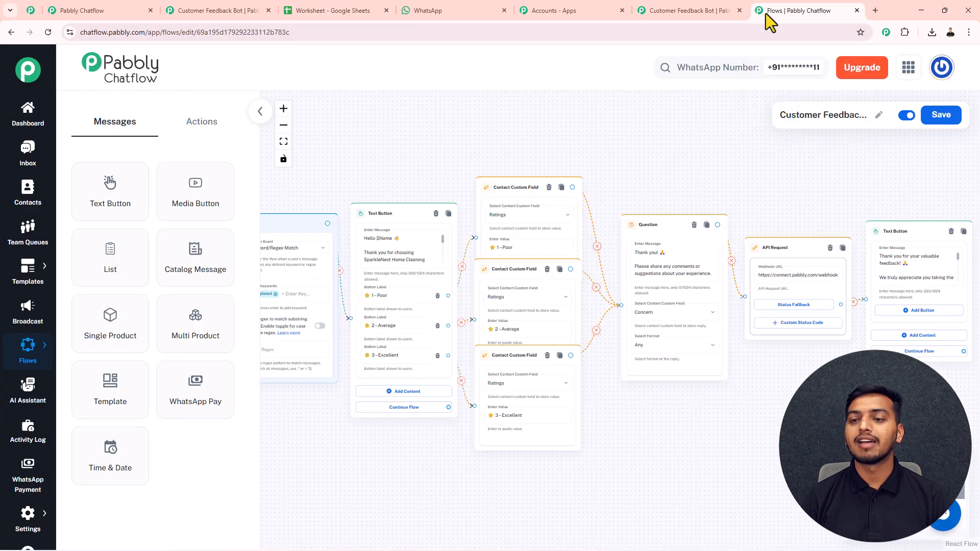
pyautogui.scroll(-2, 621, 177)
pyautogui.moveTo(621, 177); pyautogui.dragTo(644, 180)
pyautogui.scroll(3, 644, 177)
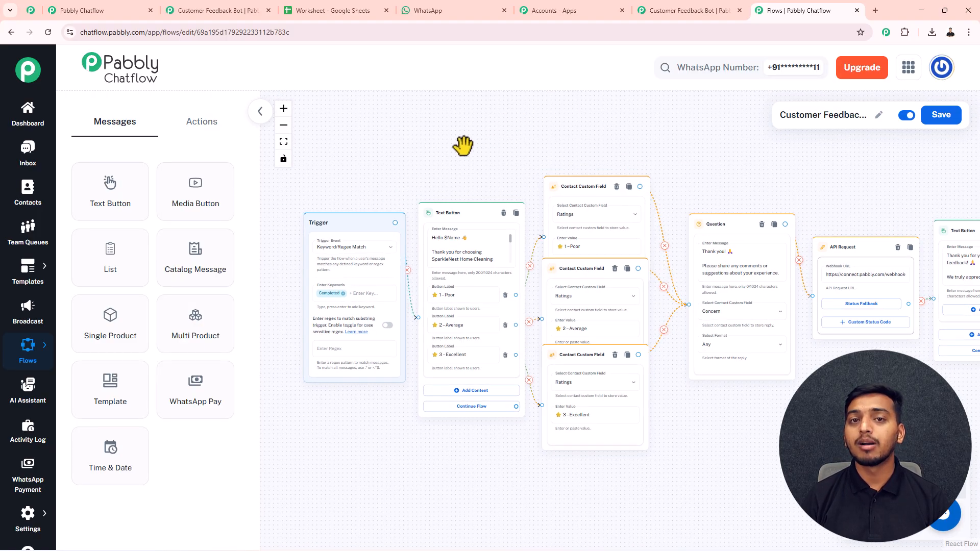
pyautogui.moveTo(438, 173); pyautogui.dragTo(456, 149)
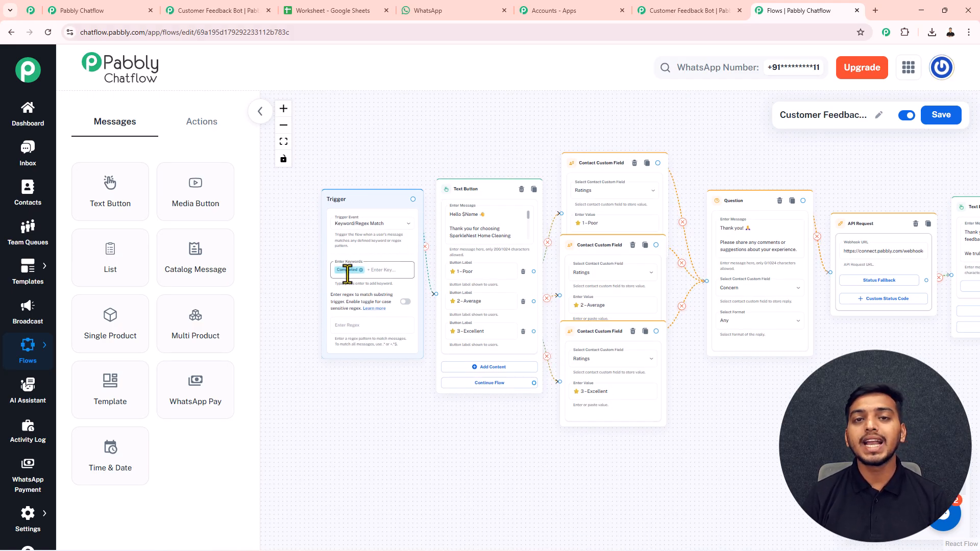
pyautogui.scroll(1, 457, 174)
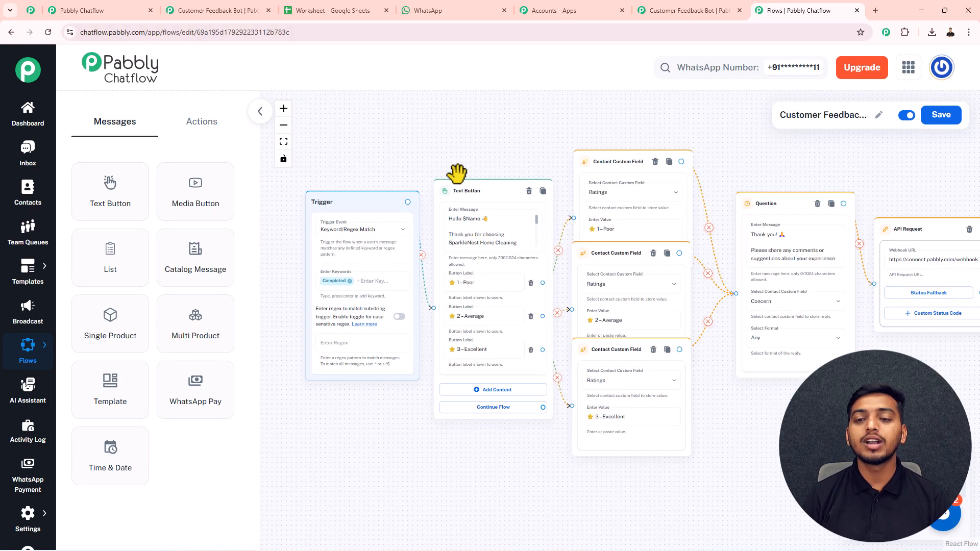
pyautogui.scroll(-2, 456, 169)
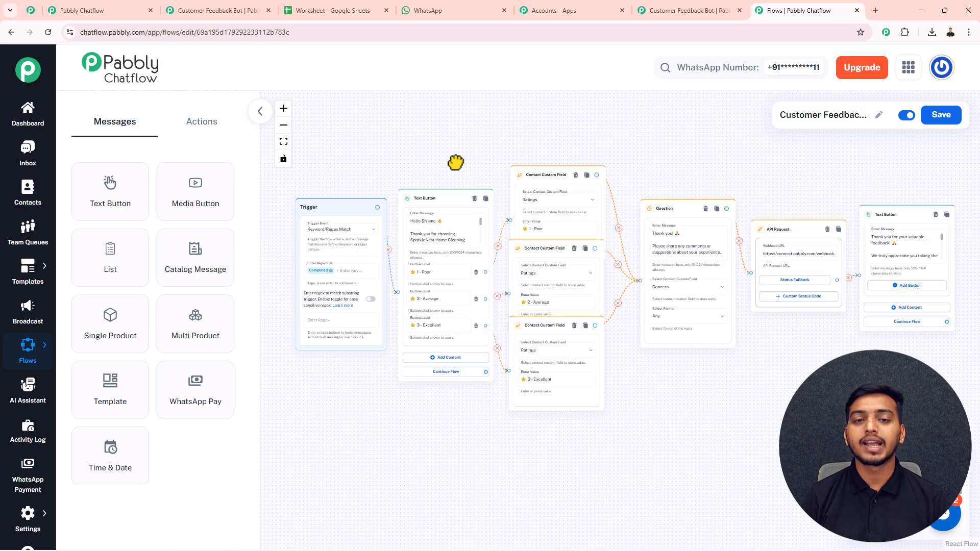